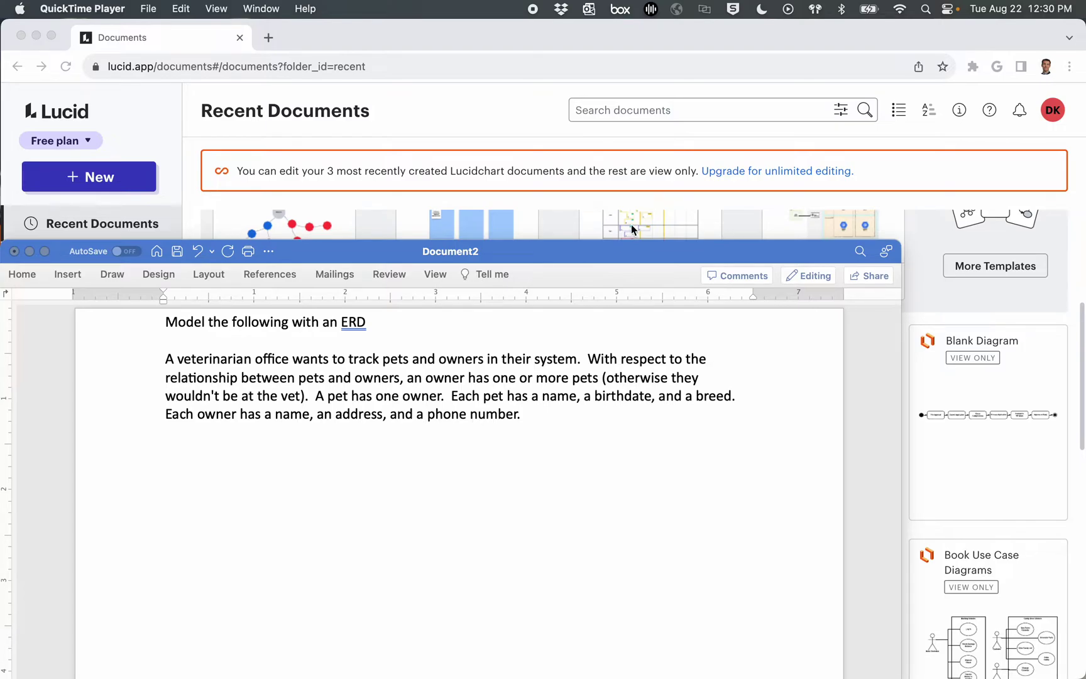
# Hide the Word assignment and create a new blank Lucidchart diagram from + New
pyautogui.click(626, 253)
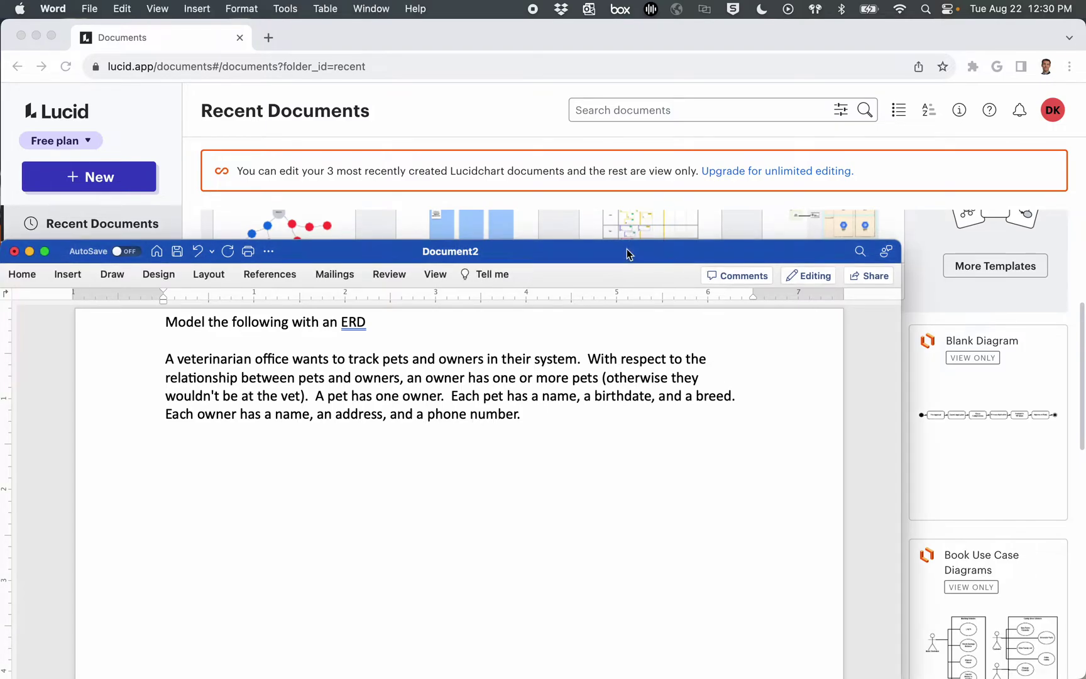
pyautogui.press('super+m')
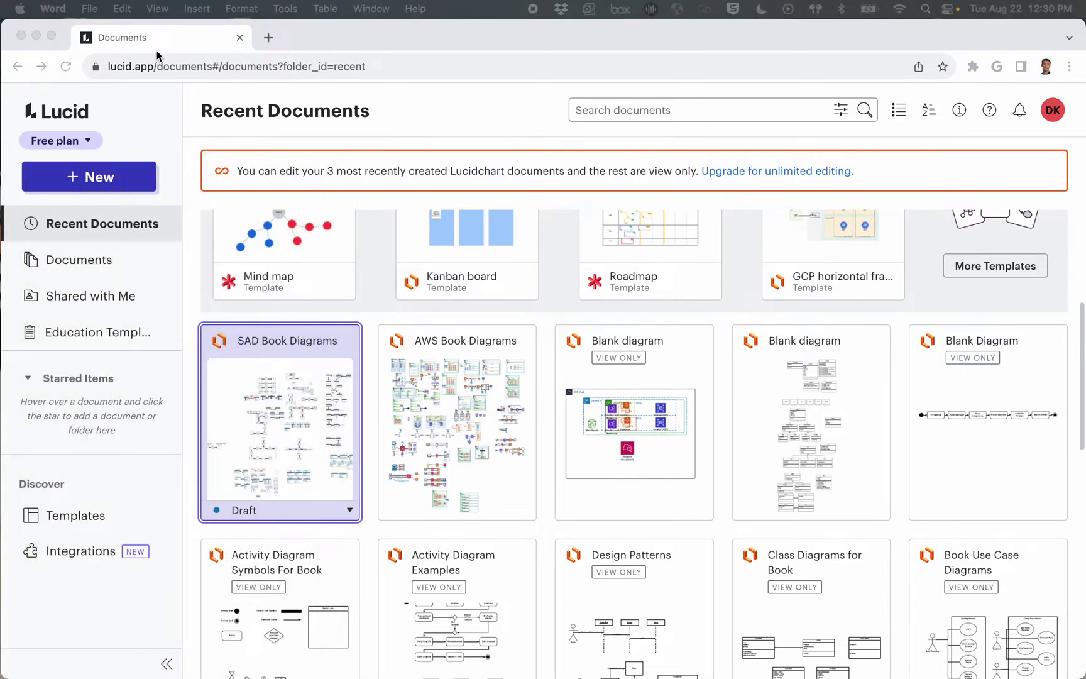
pyautogui.click(103, 179)
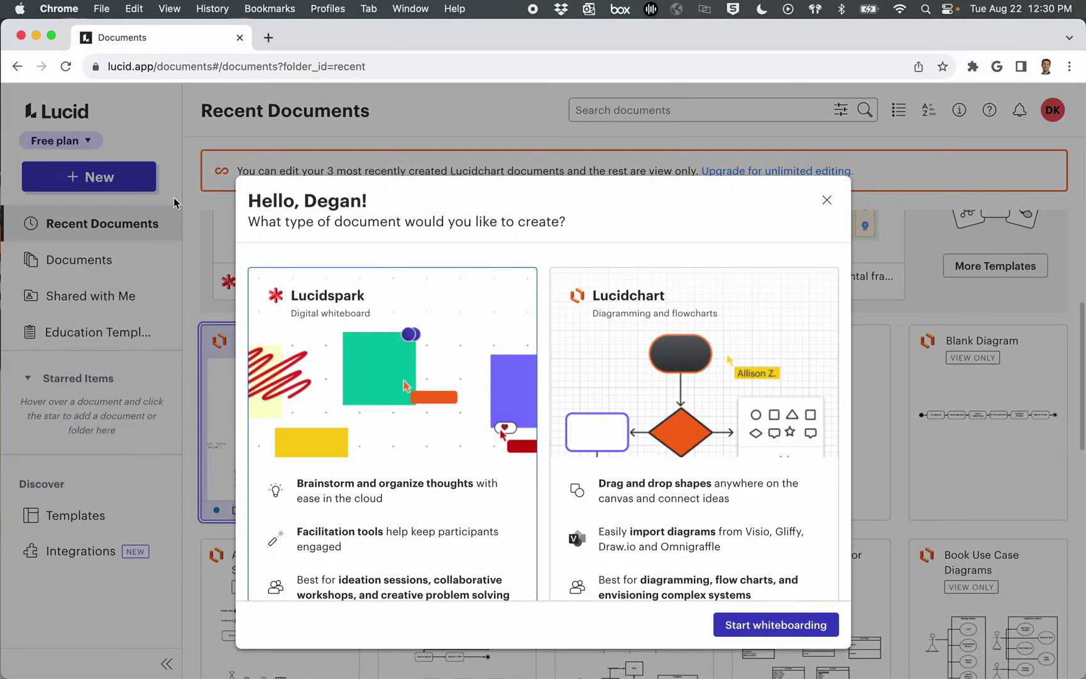
pyautogui.click(664, 459)
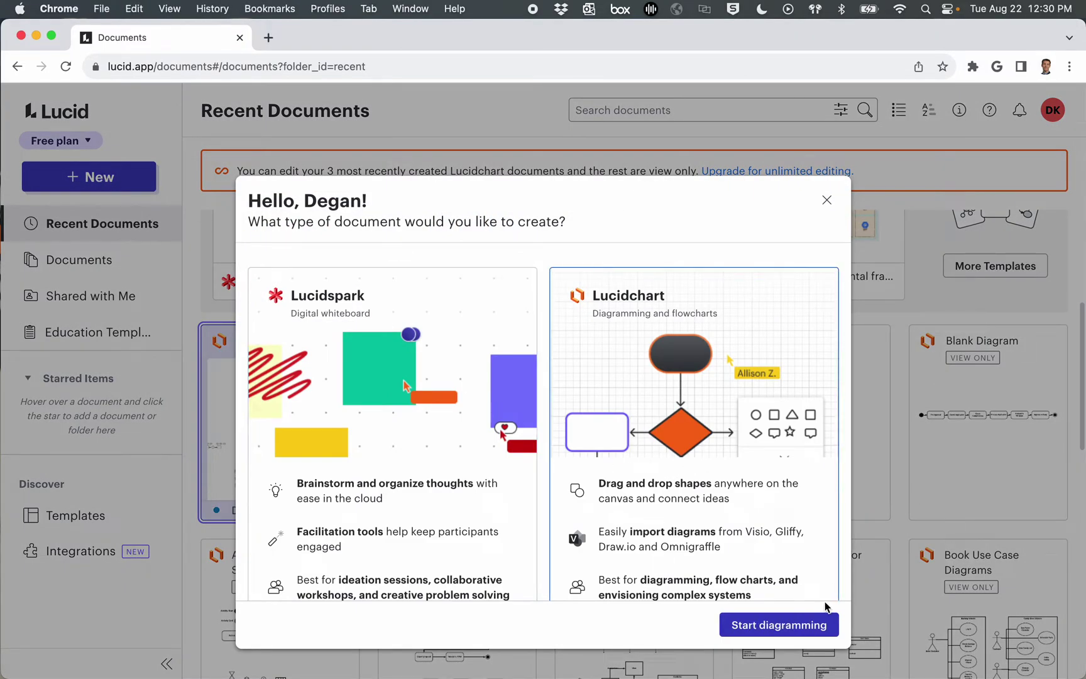
pyautogui.click(777, 624)
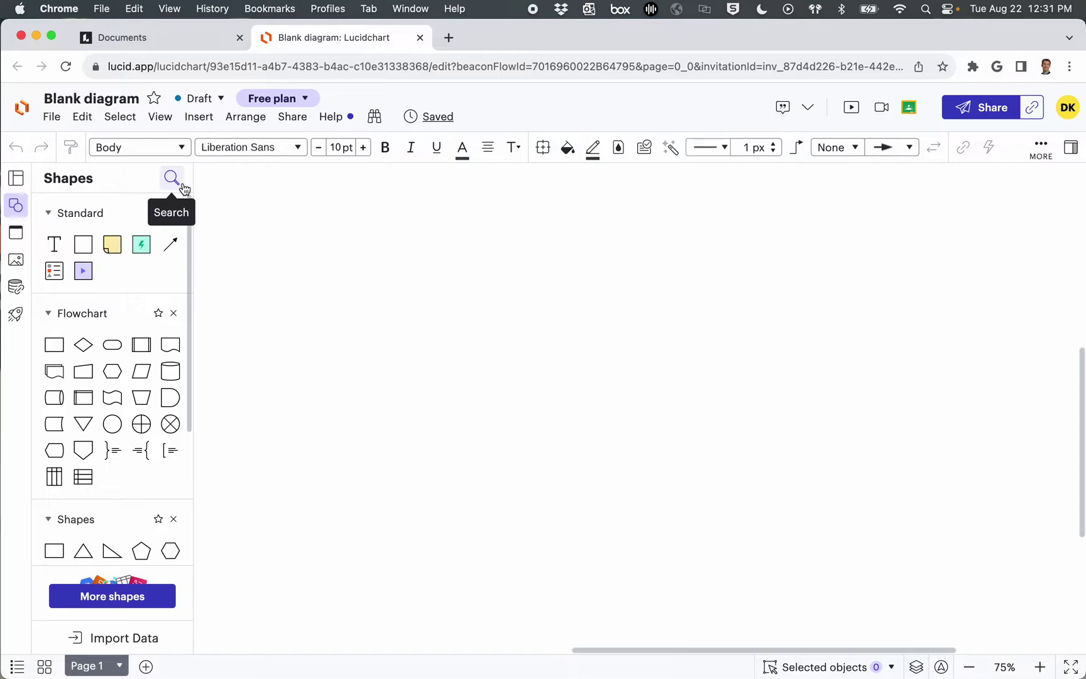
# Search the shape libraries for 'entity relationship'
pyautogui.scroll(-5, 101, 443)
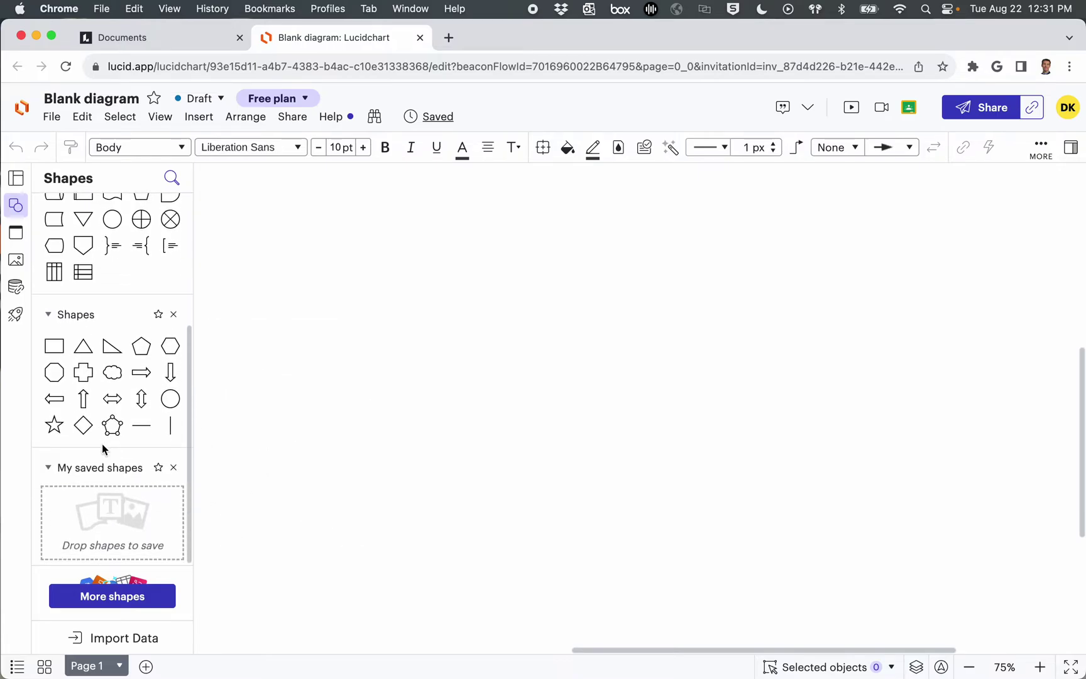
pyautogui.scroll(5, 102, 444)
pyautogui.scroll(-3, 101, 444)
pyautogui.scroll(3, 102, 443)
pyautogui.scroll(-4, 102, 444)
pyautogui.scroll(5, 135, 313)
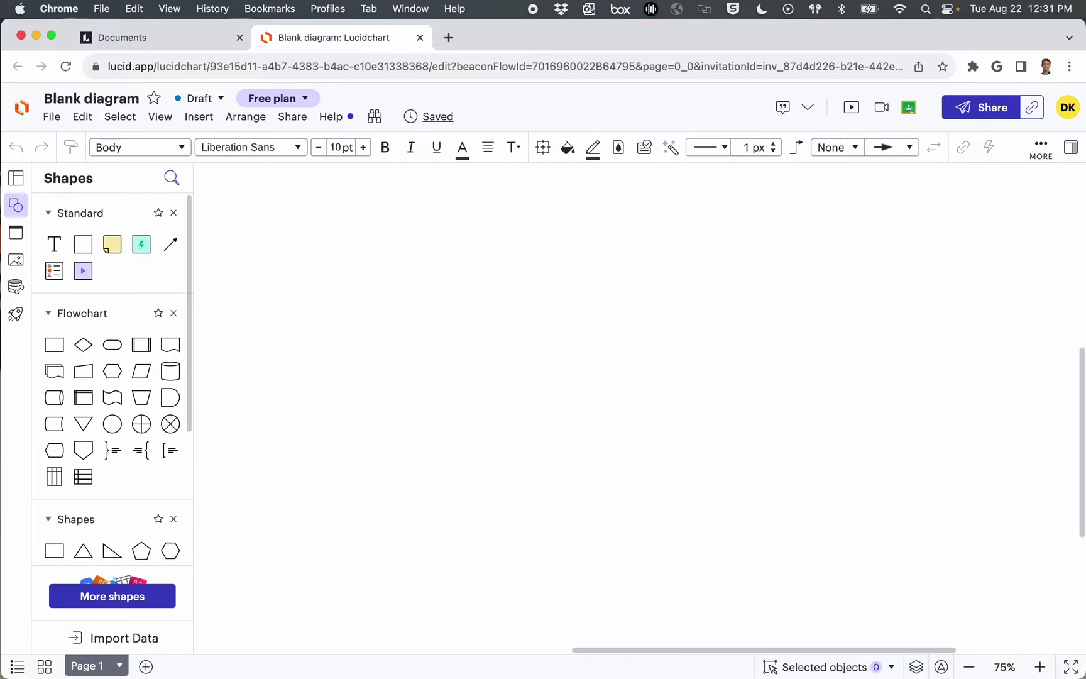
pyautogui.click(171, 178)
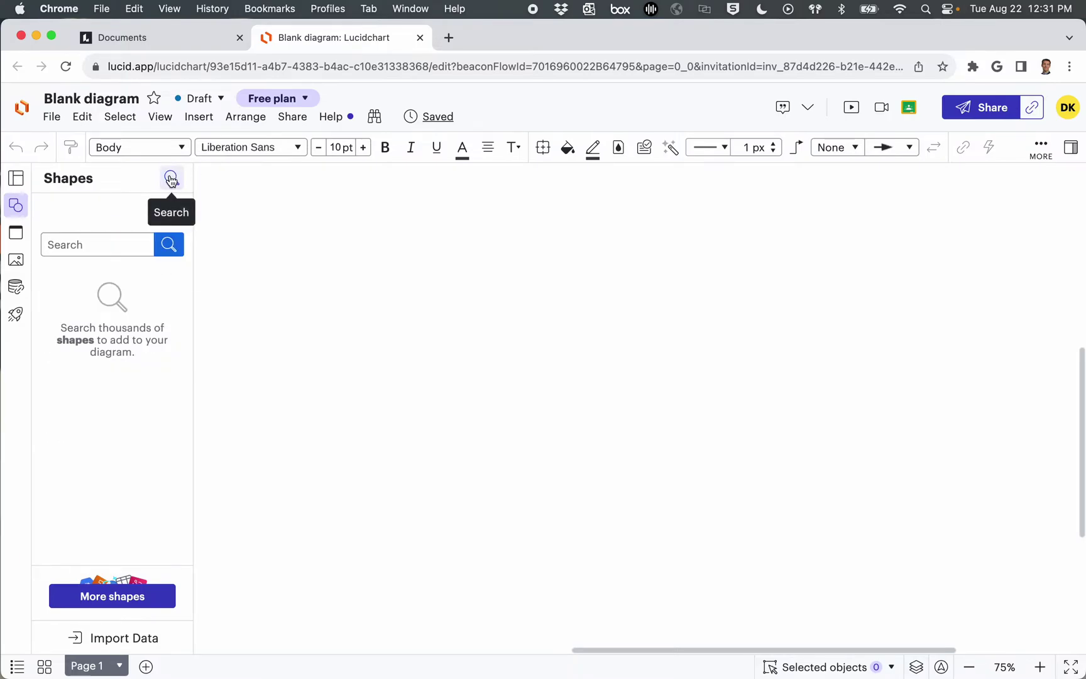
pyautogui.write('entity rel')
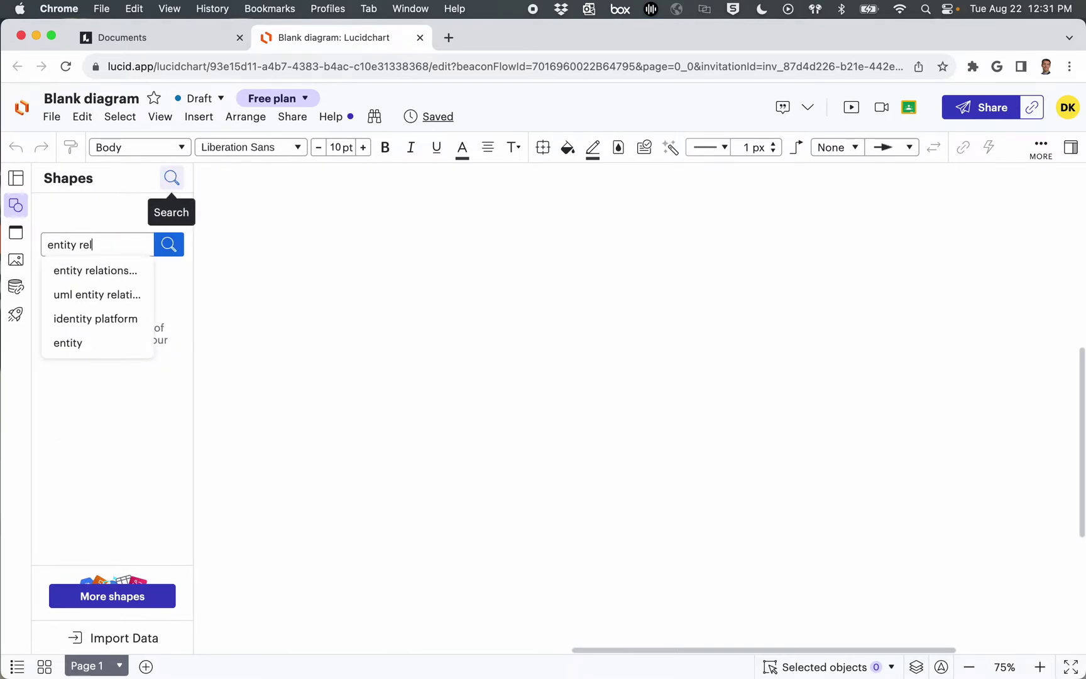
pyautogui.write('ationship')
pyautogui.press('Return')
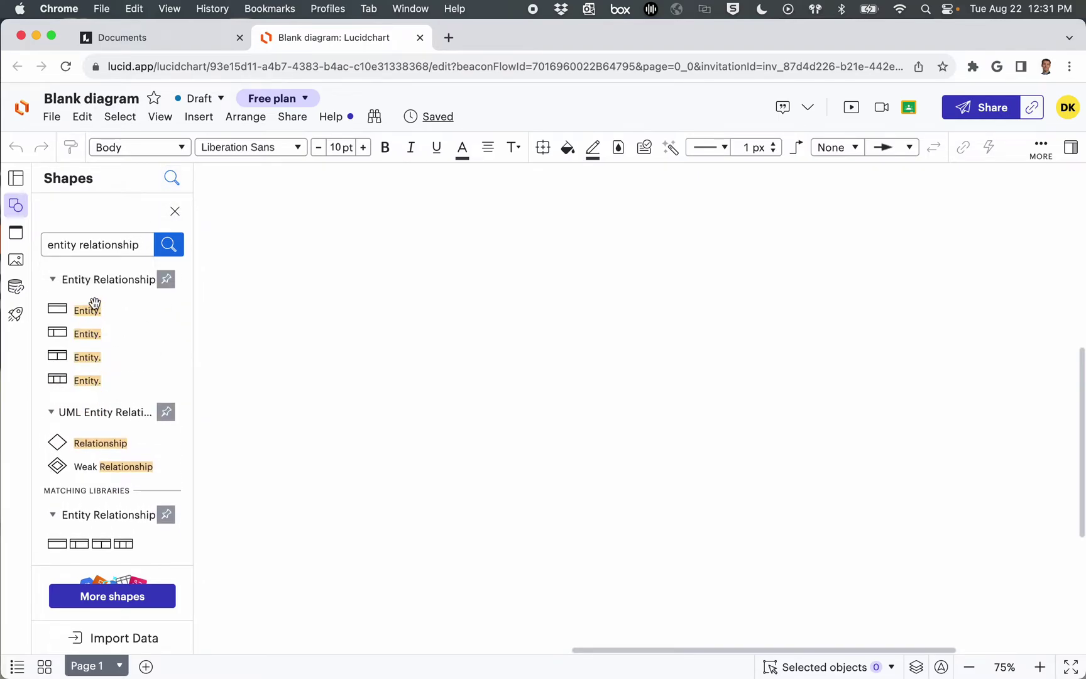
# Pin the UML Entity Relationship library and close the insert content window
pyautogui.scroll(-2, 115, 342)
pyautogui.scroll(2, 115, 342)
pyautogui.moveTo(133, 386)
pyautogui.scroll(-2, 133, 384)
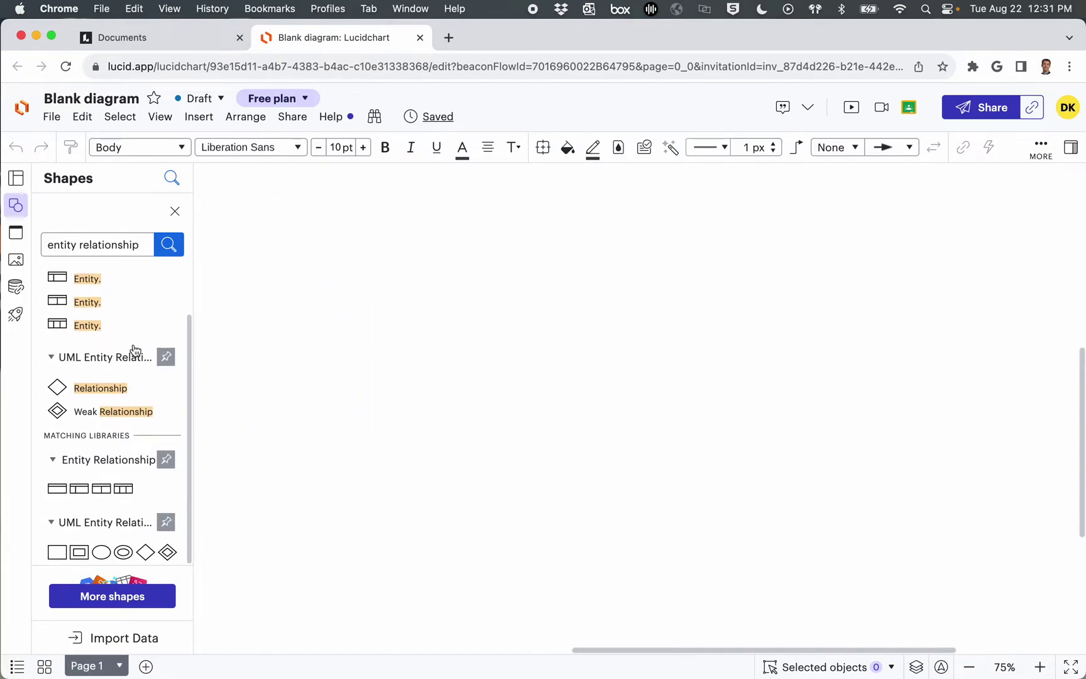
pyautogui.scroll(2, 135, 347)
pyautogui.scroll(-2, 116, 414)
pyautogui.scroll(-1, 106, 503)
pyautogui.click(167, 525)
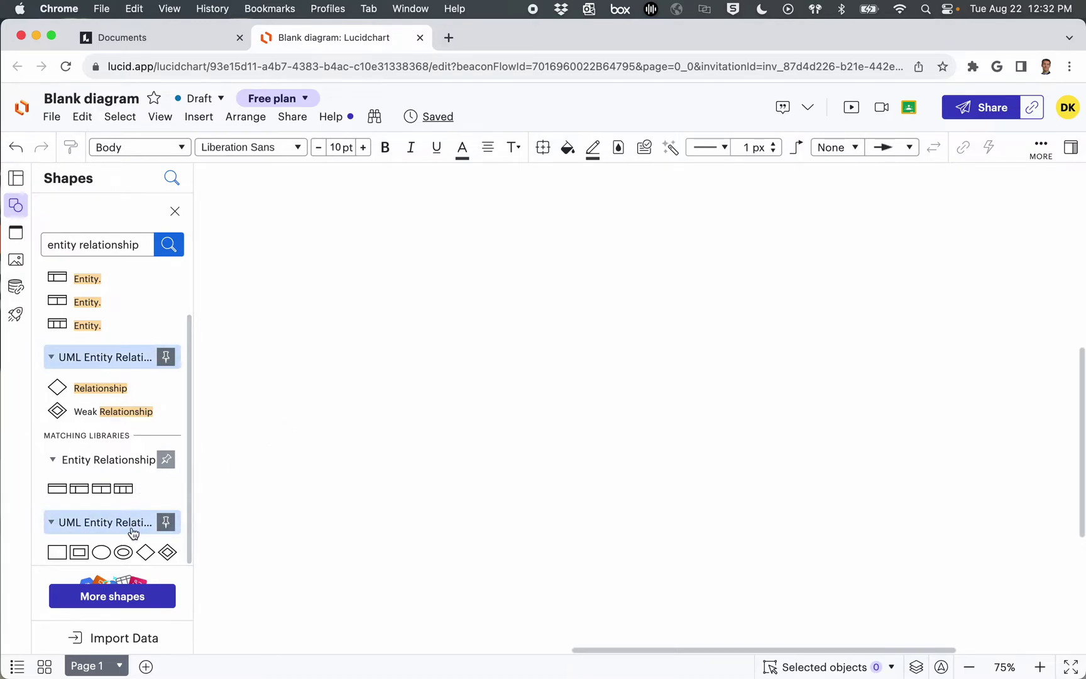
pyautogui.click(108, 638)
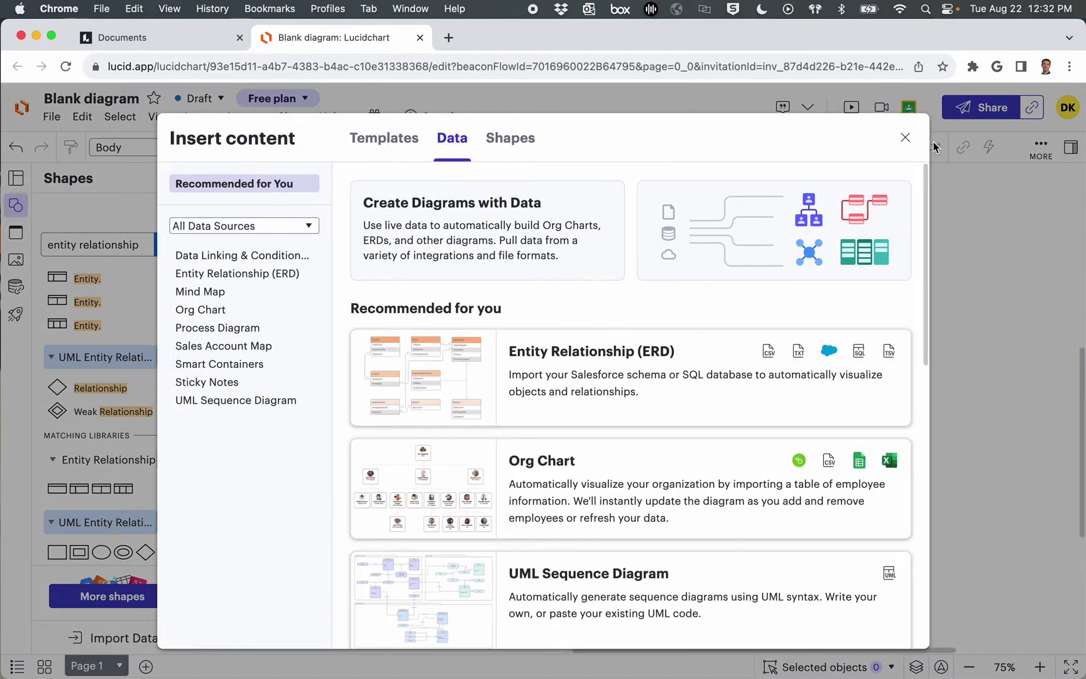
pyautogui.click(905, 137)
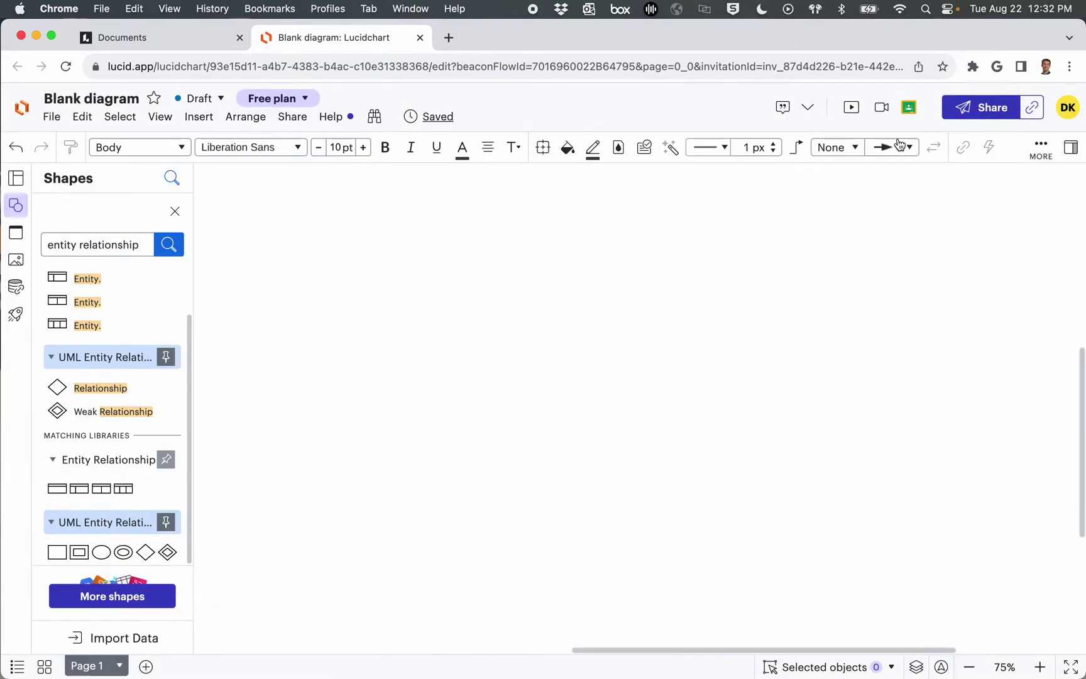
# Clear the shape search and preview the entity, attribute and relationship shapes
pyautogui.click(174, 213)
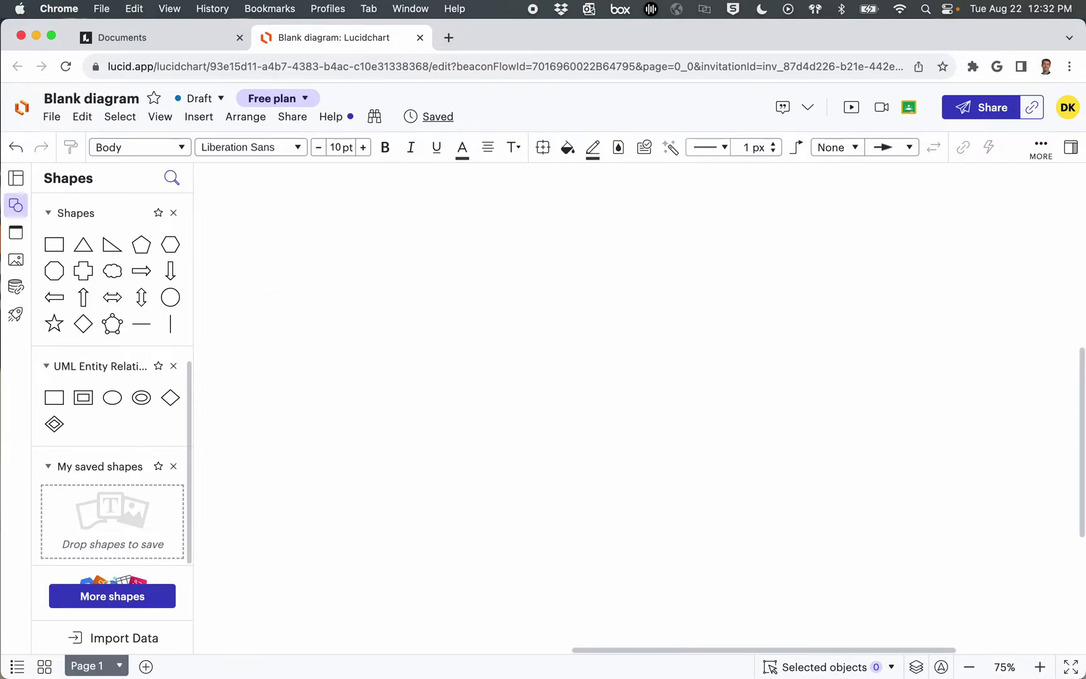
pyautogui.press('super+Tab')
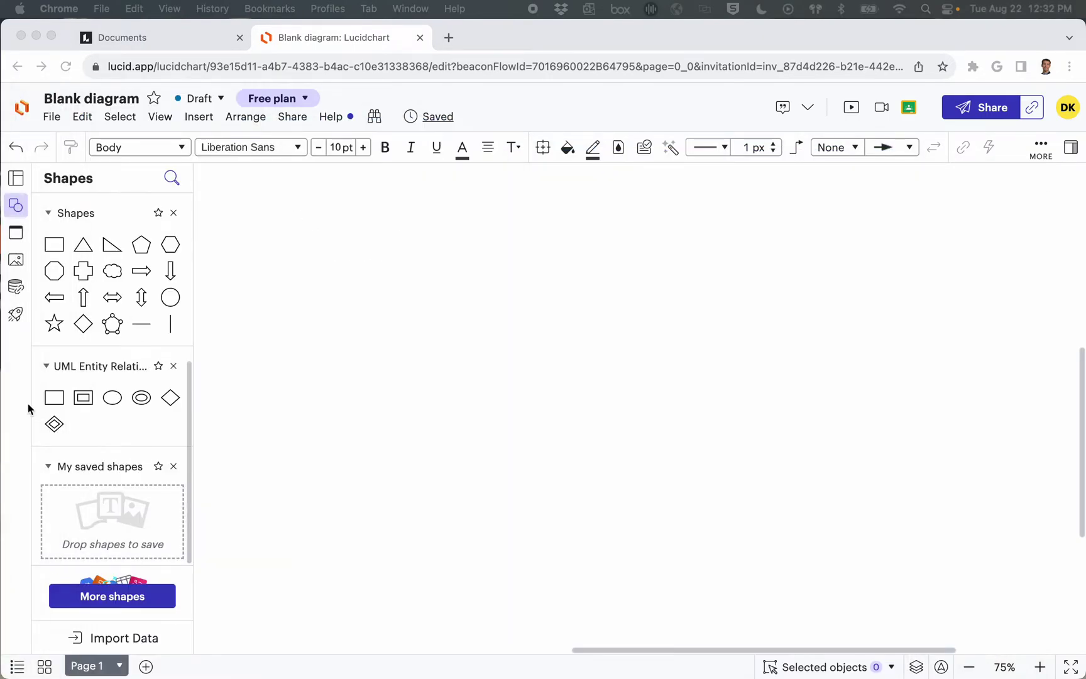
pyautogui.click(56, 398)
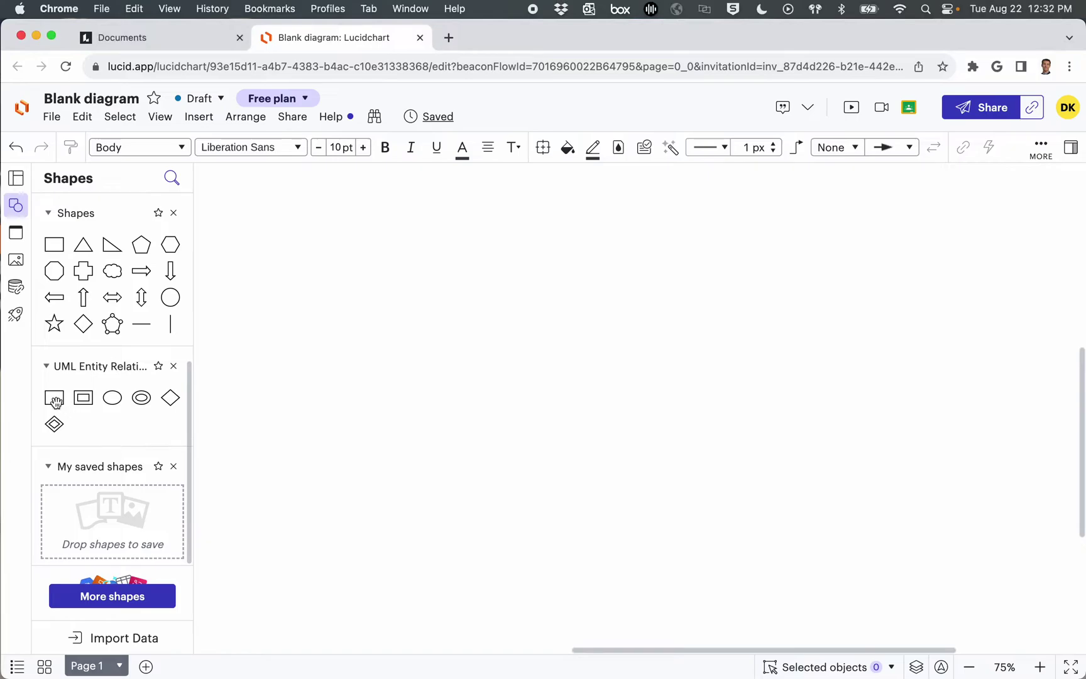
pyautogui.moveTo(56, 400)
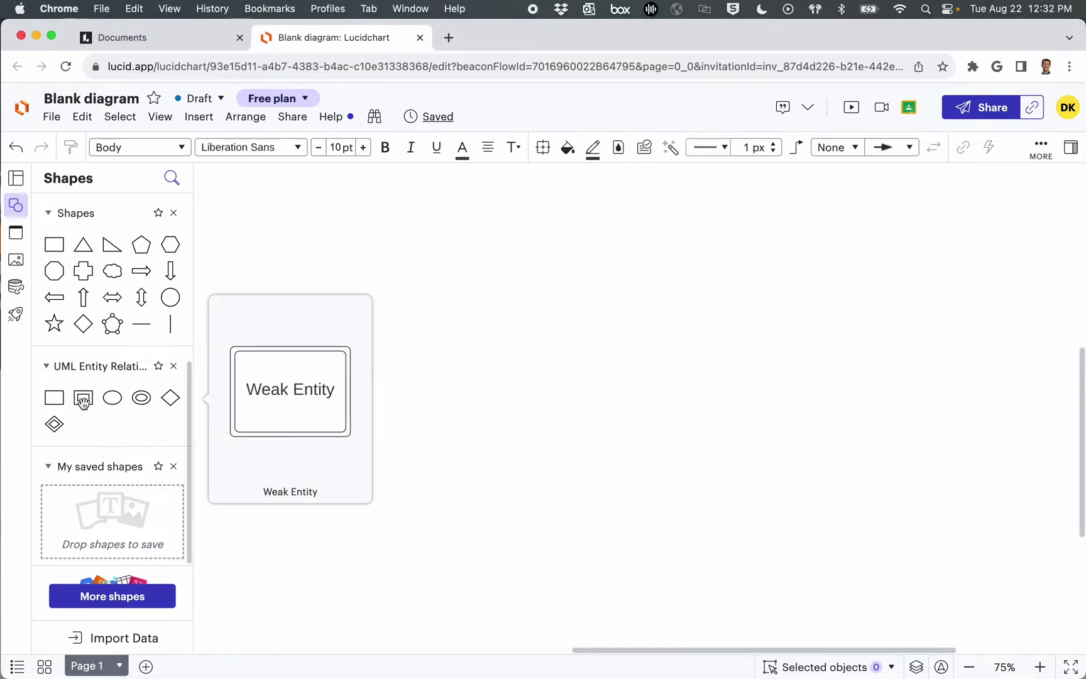
pyautogui.moveTo(115, 403)
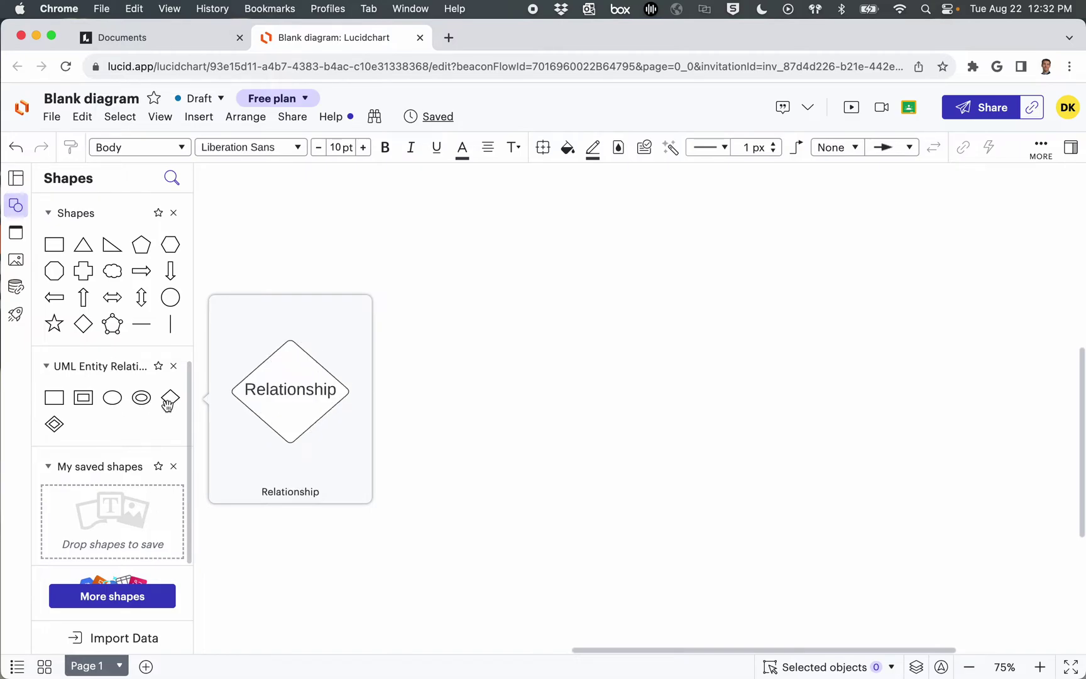
pyautogui.moveTo(53, 426)
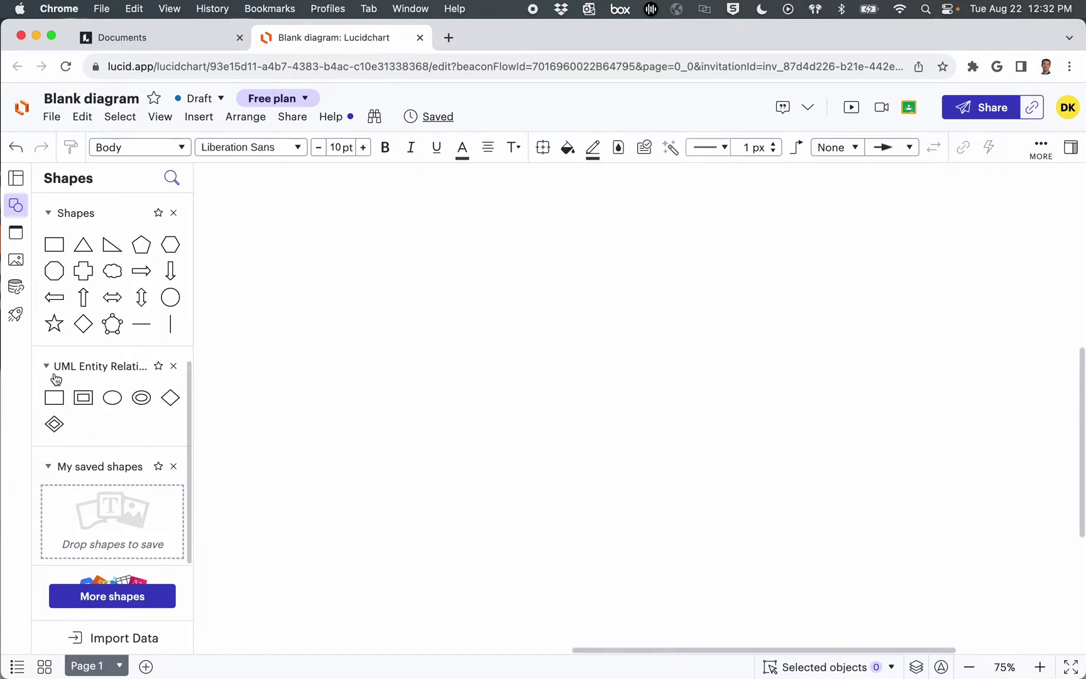
# Reread the Step 1 entities question in Word, then minimise the document
pyautogui.moveTo(171, 397)
pyautogui.press('super+Tab')
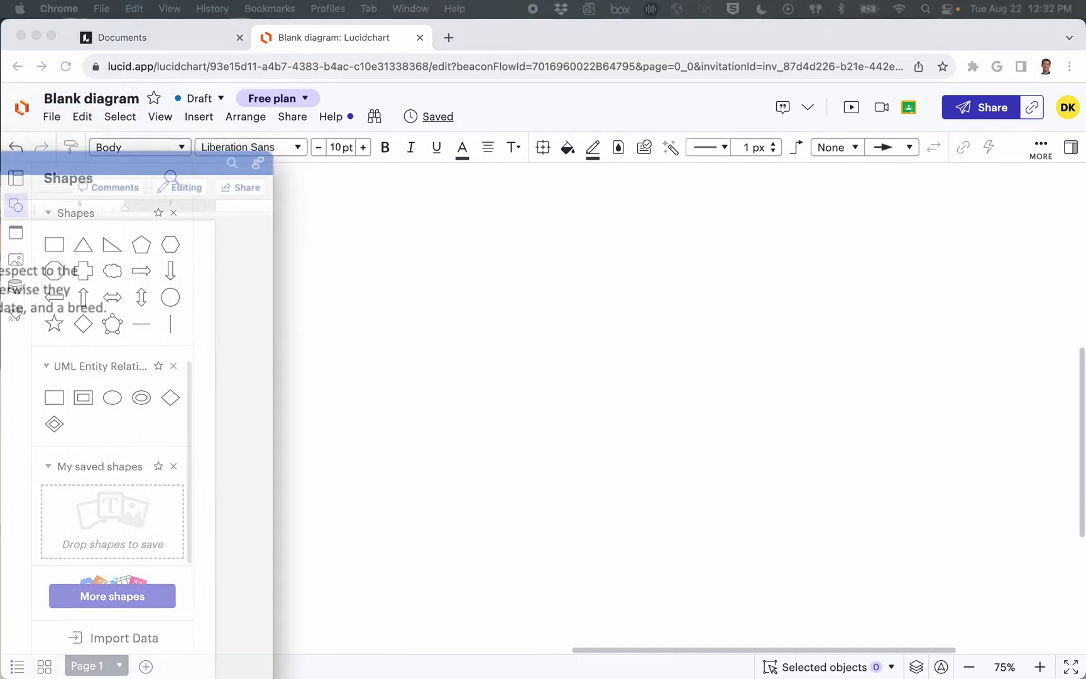
pyautogui.moveTo(658, 147); pyautogui.dragTo(662, 104)
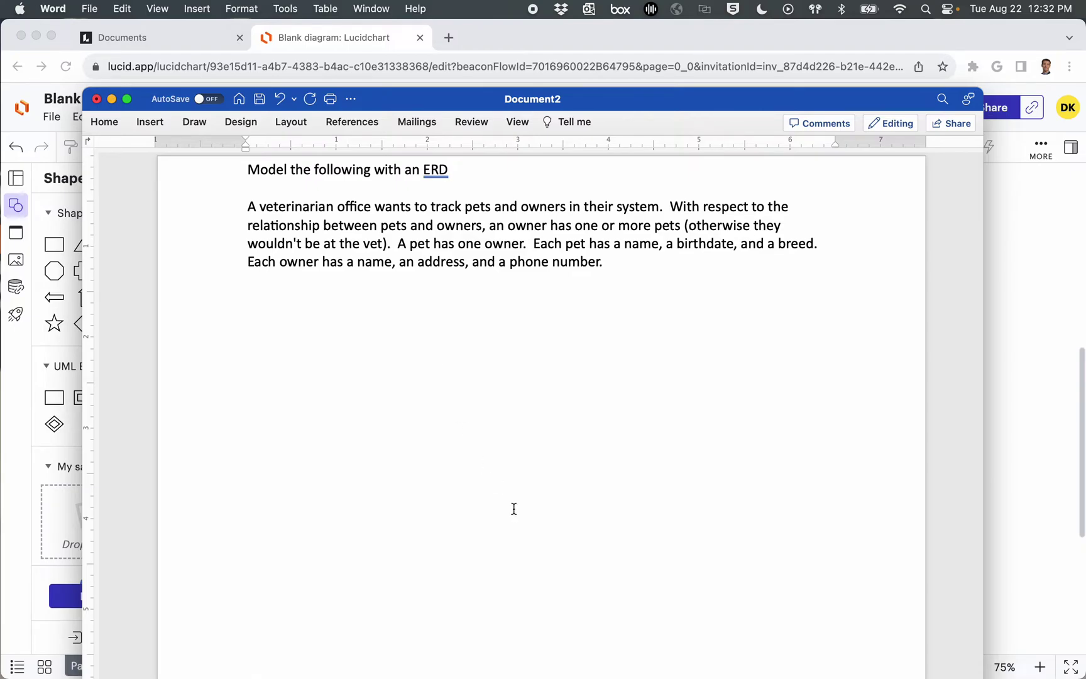
pyautogui.scroll(-2, 513, 509)
pyautogui.scroll(10, 514, 508)
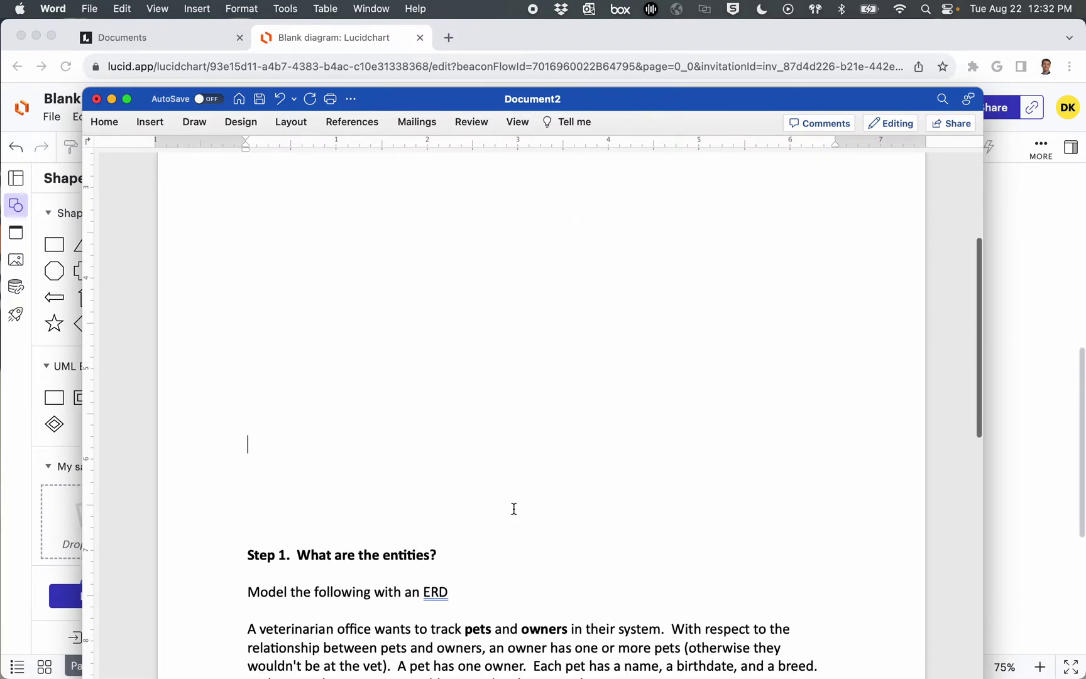
pyautogui.scroll(-3, 514, 508)
pyautogui.scroll(-1, 513, 508)
pyautogui.scroll(2, 513, 508)
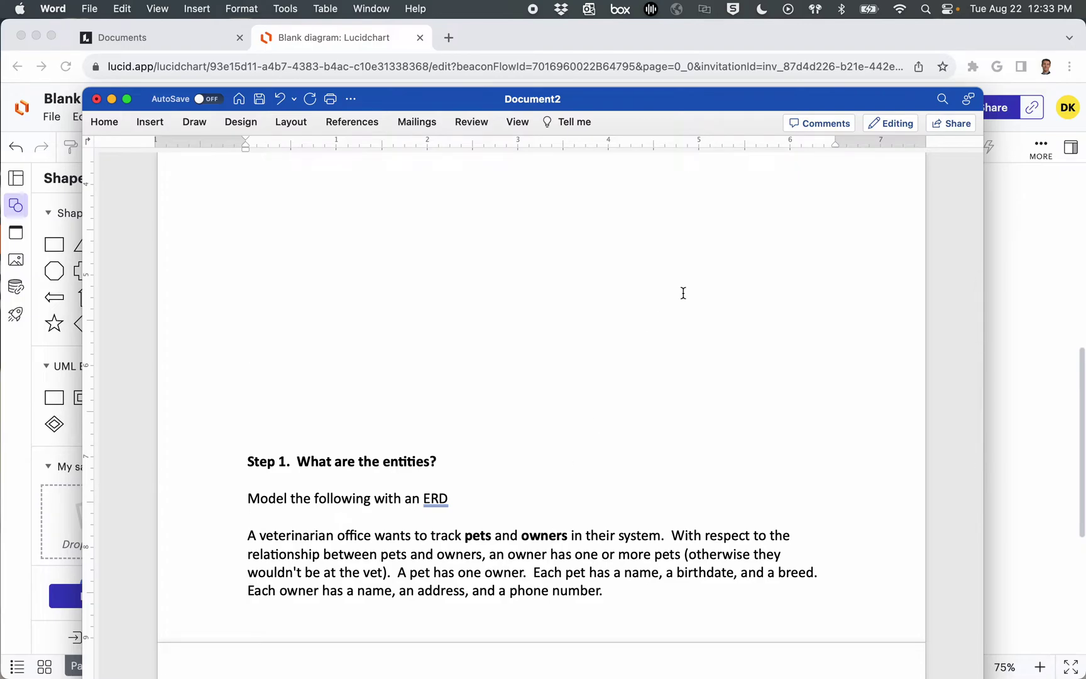
pyautogui.doubleClick(755, 101)
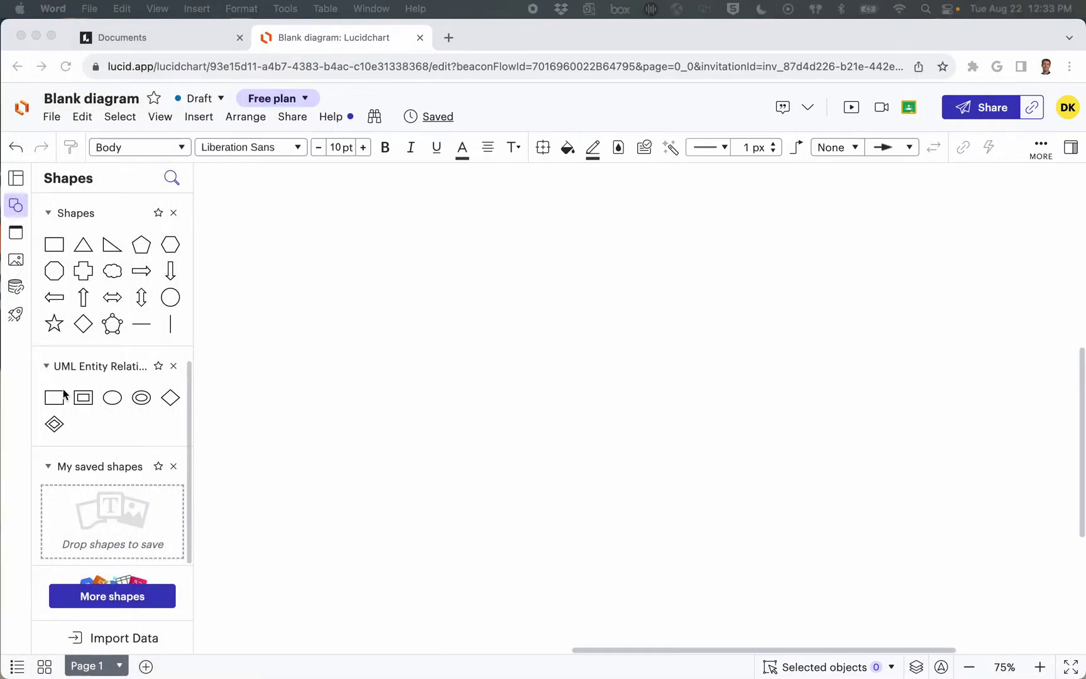
# Drag two UML Entity boxes onto the canvas and label them Owner and Pet
pyautogui.moveTo(54, 397); pyautogui.dragTo(353, 370)
pyautogui.doubleClick(353, 370)
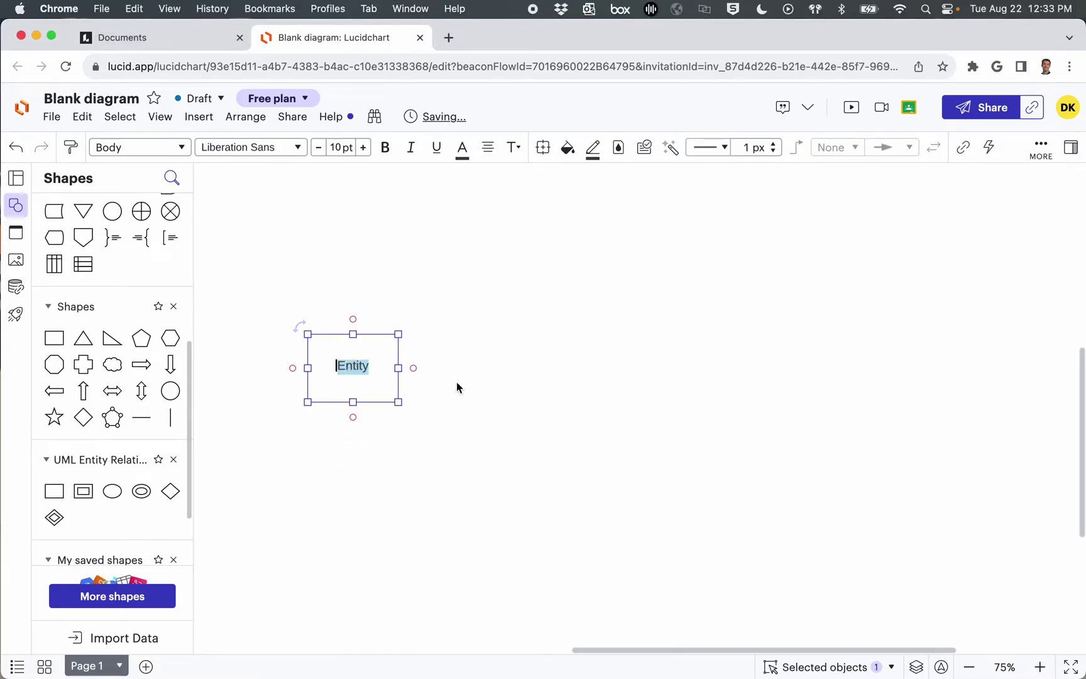
pyautogui.write('qwner')
pyautogui.click(544, 405)
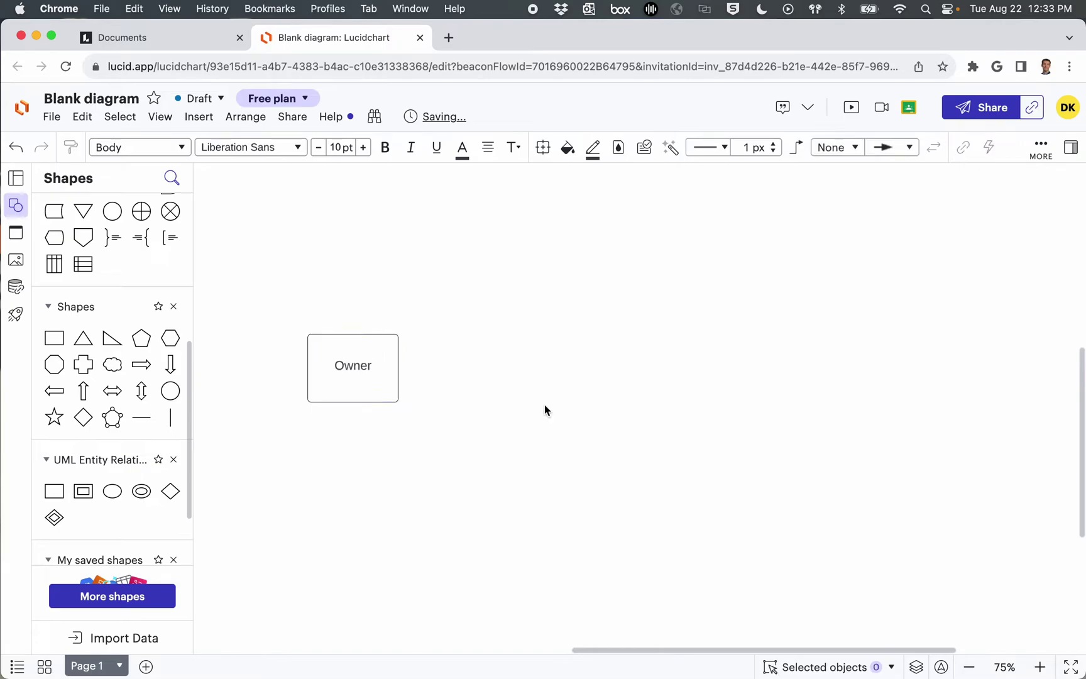
pyautogui.scroll(1, 118, 393)
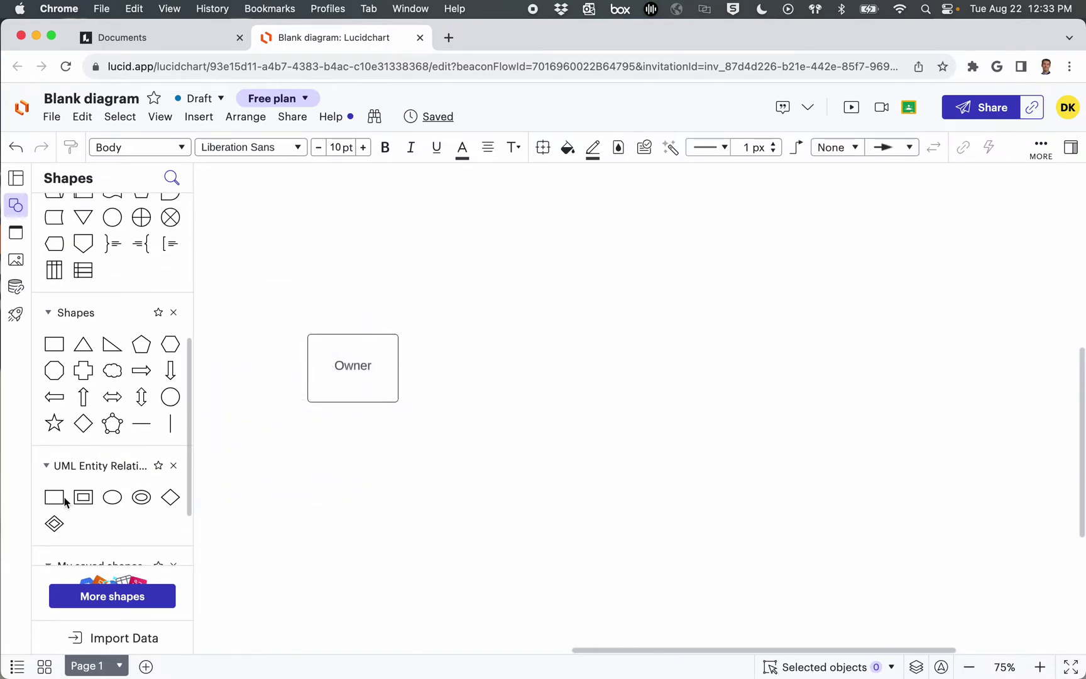
pyautogui.moveTo(54, 496); pyautogui.dragTo(575, 368)
pyautogui.doubleClick(575, 370)
pyautogui.write('Pet')
pyautogui.click(502, 488)
# Read Steps 1 and 2 in the Word assignment, then hide it
pyautogui.press('super+Tab')
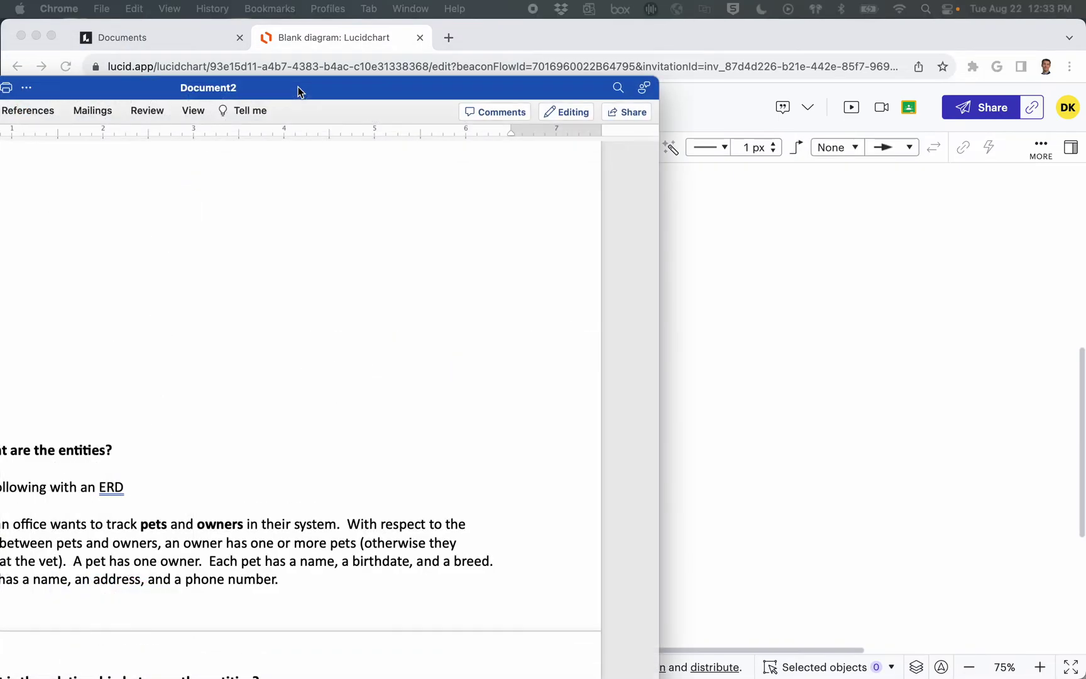
pyautogui.moveTo(560, 20); pyautogui.dragTo(603, 74)
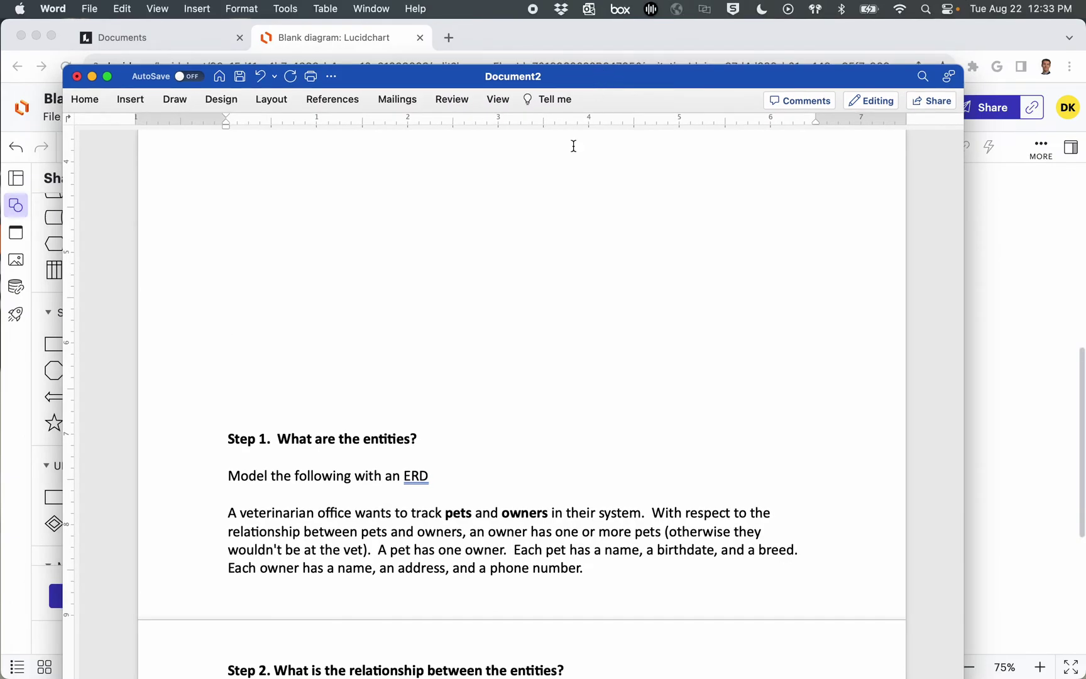
pyautogui.scroll(-4, 547, 282)
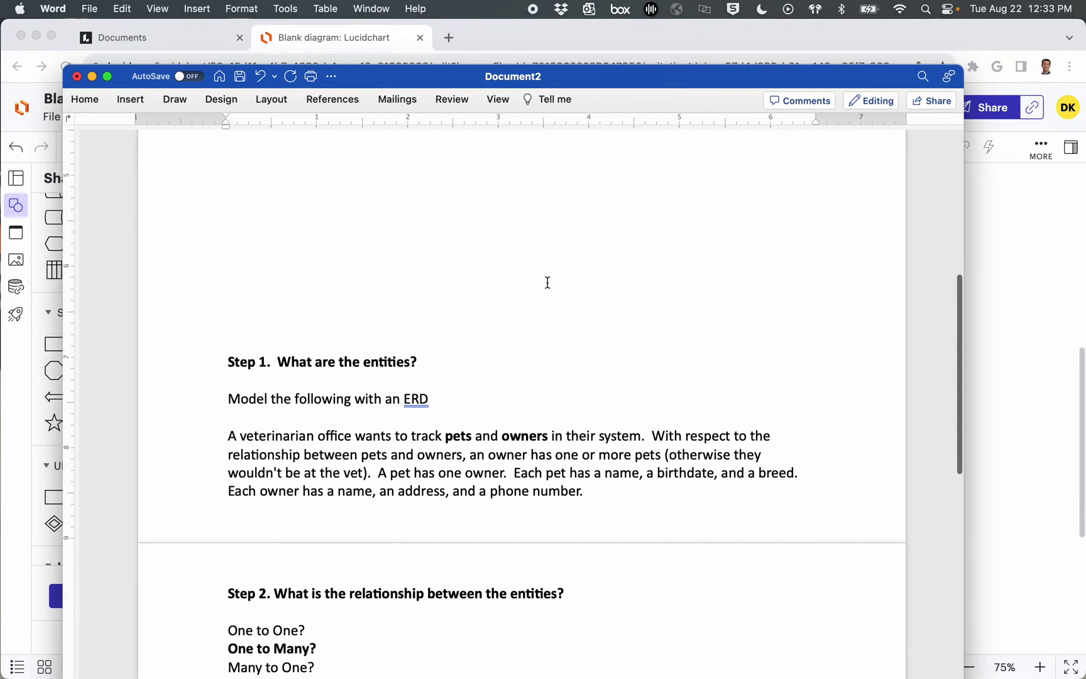
pyautogui.scroll(-1, 547, 283)
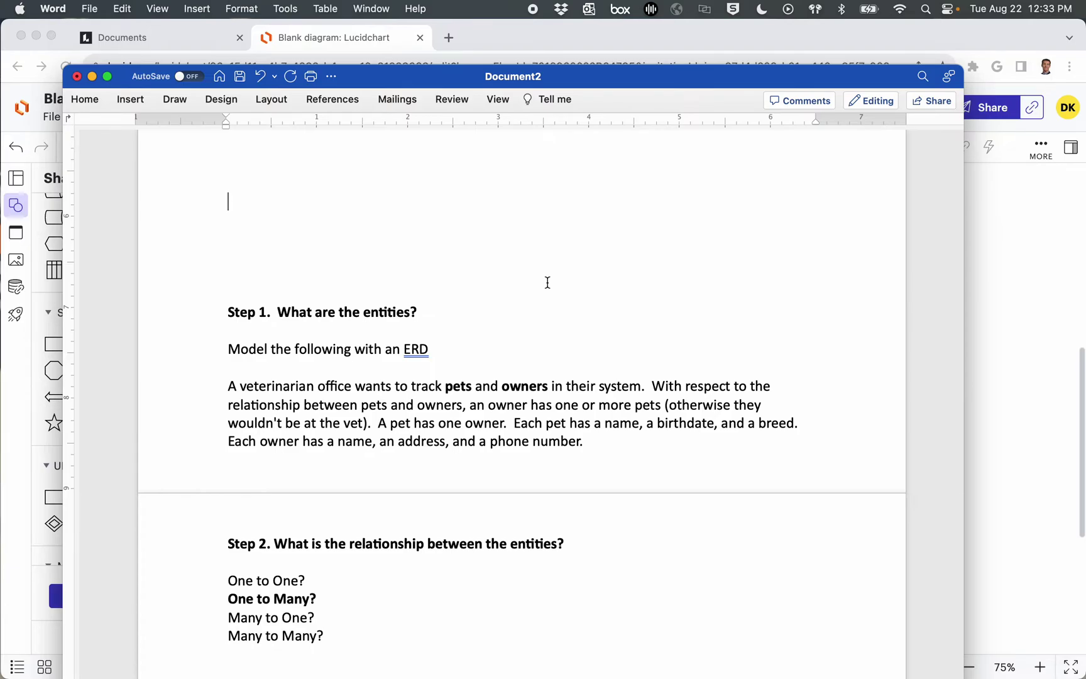
pyautogui.press('super+m')
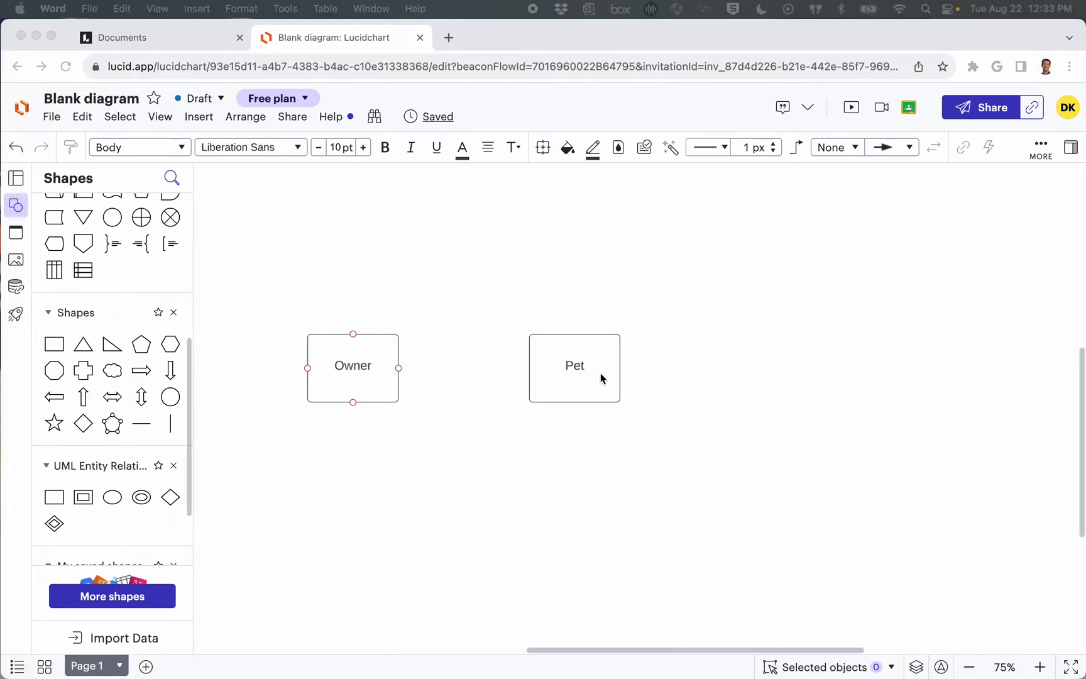
# Move Pet further right and place an Owns relationship diamond between Owner and Pet
pyautogui.moveTo(565, 367); pyautogui.dragTo(627, 367)
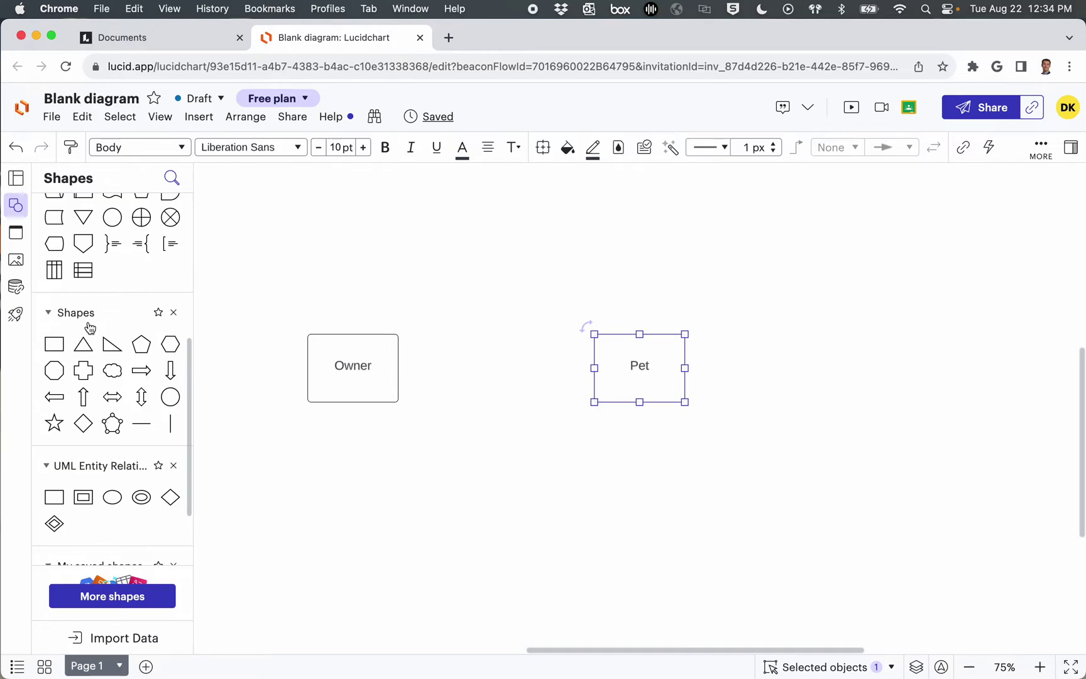
pyautogui.moveTo(162, 266)
pyautogui.scroll(-3, 153, 537)
pyautogui.moveTo(170, 414)
pyautogui.moveTo(170, 413); pyautogui.dragTo(499, 367)
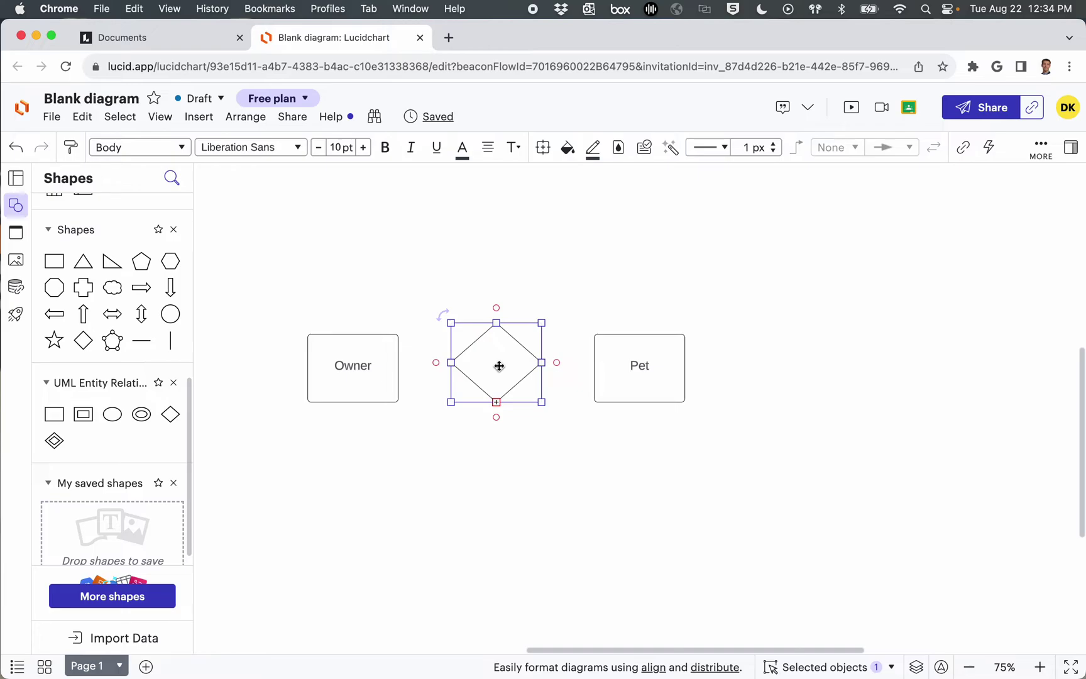
pyautogui.write('Owns')
pyautogui.click(509, 426)
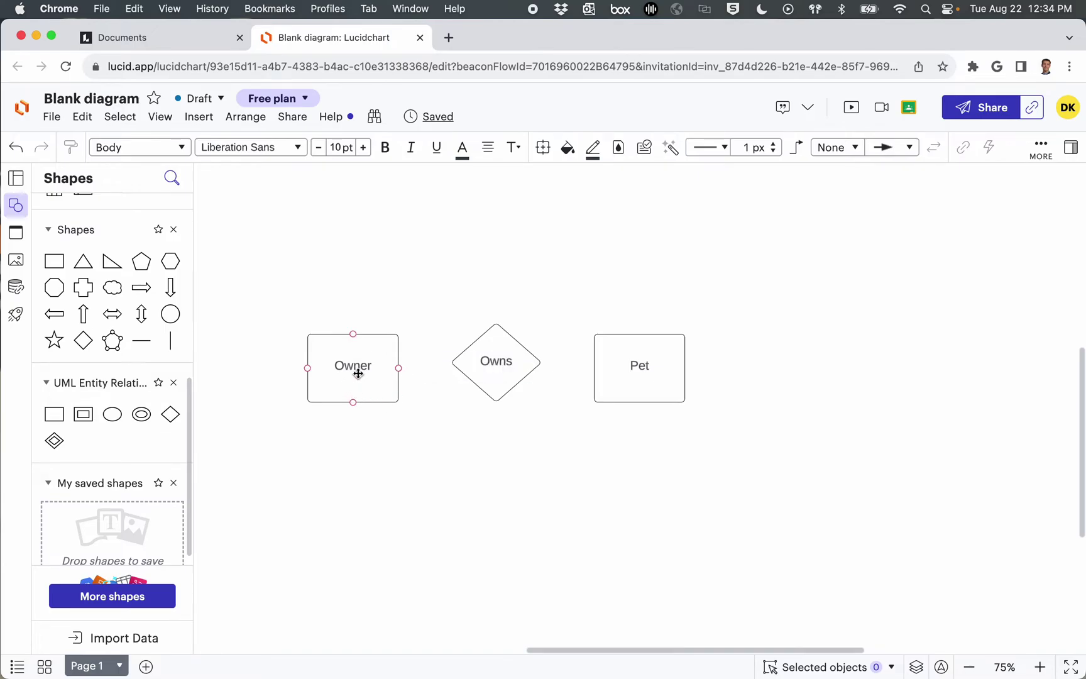
# Draw connector lines linking Owner to Owns and Owns to Pet
pyautogui.click(399, 368)
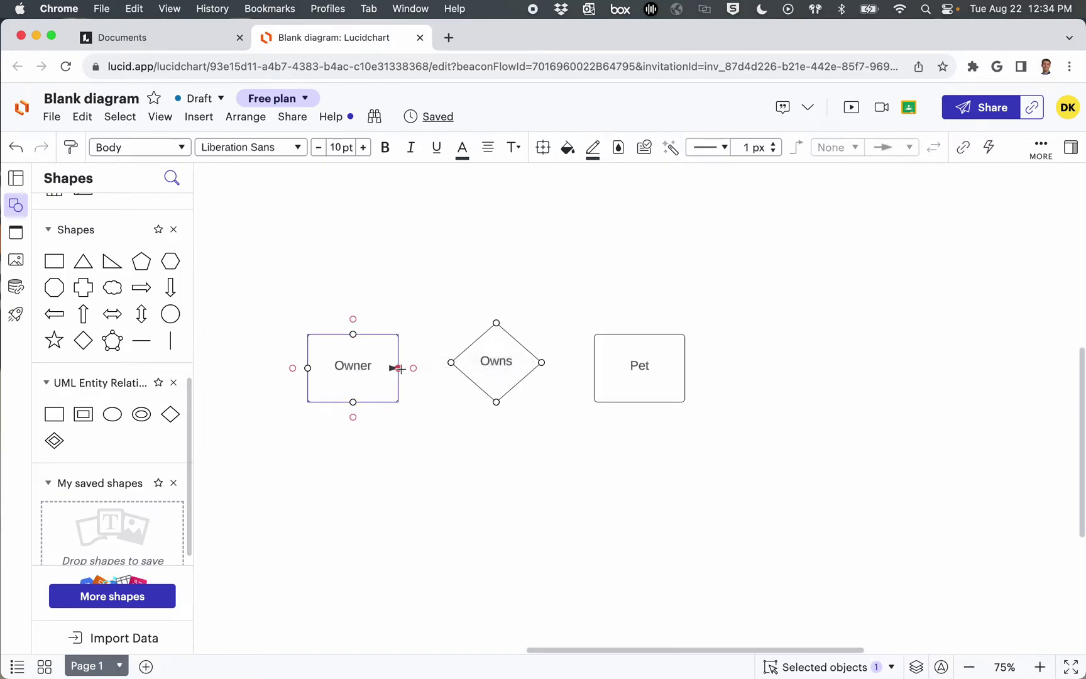
pyautogui.moveTo(400, 368); pyautogui.dragTo(450, 367)
pyautogui.moveTo(450, 363); pyautogui.dragTo(594, 368)
pyautogui.click(616, 450)
pyautogui.click(548, 470)
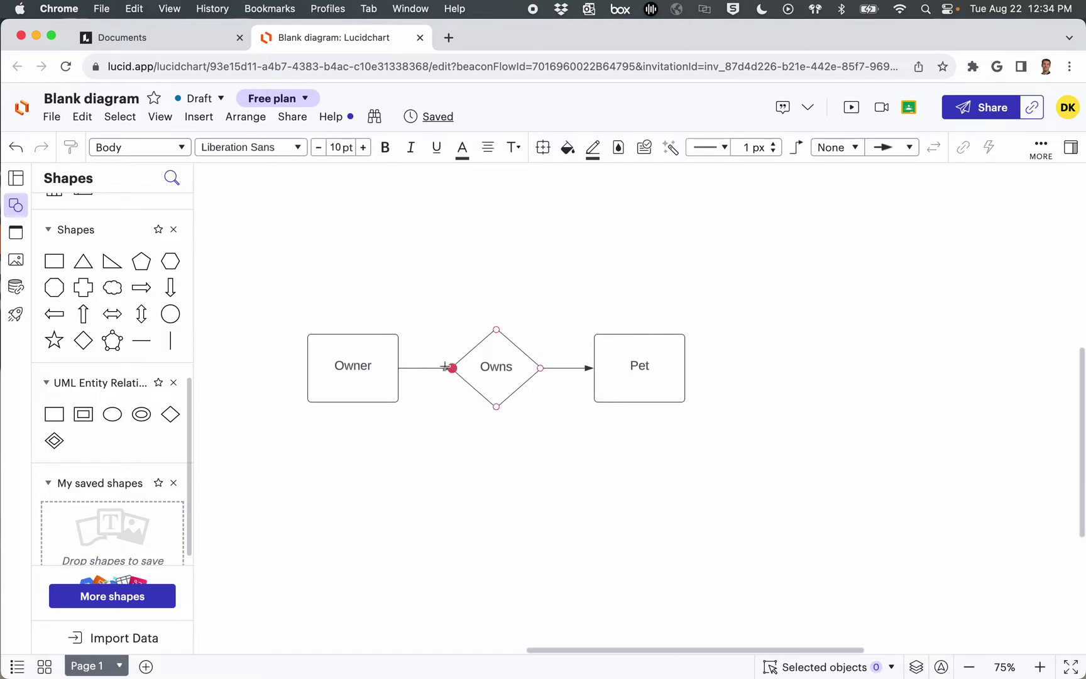
pyautogui.moveTo(445, 367); pyautogui.dragTo(452, 369)
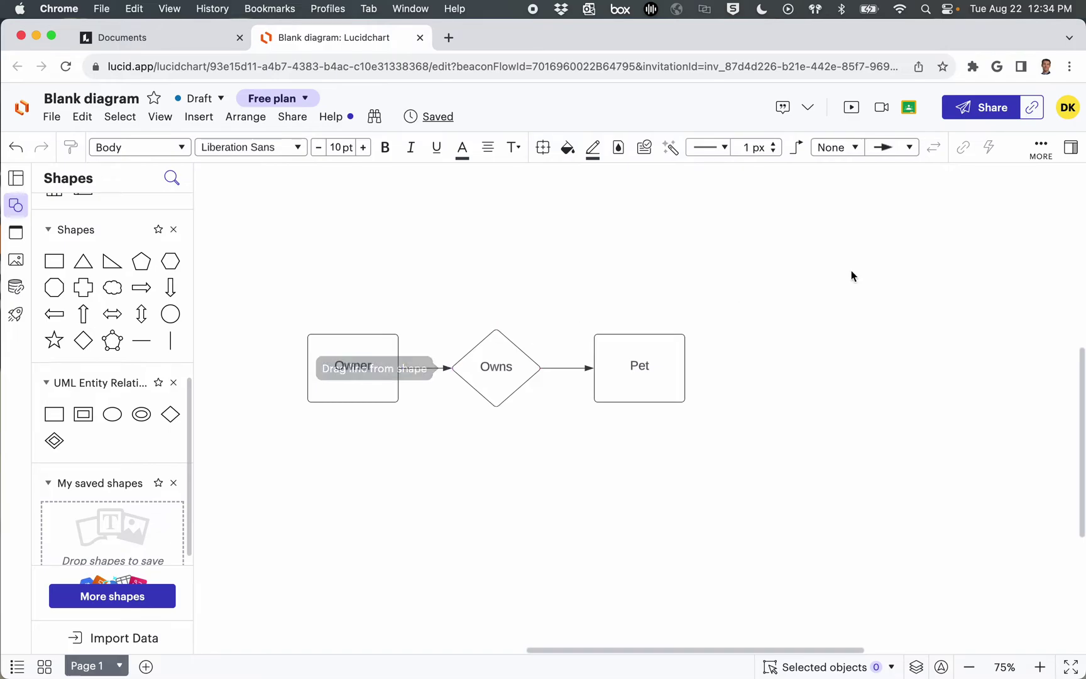
# Set both connector line ends to None so the lines have no arrowheads
pyautogui.click(895, 149)
pyautogui.click(885, 166)
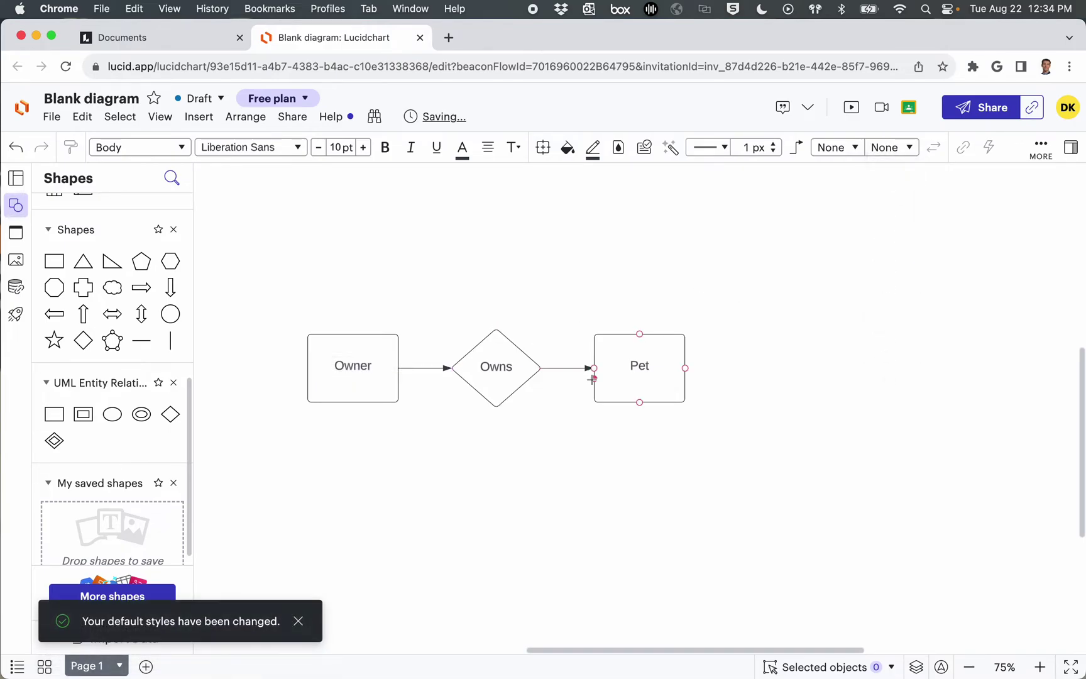
pyautogui.click(564, 367)
pyautogui.click(879, 151)
pyautogui.click(883, 165)
pyautogui.click(426, 370)
pyautogui.click(892, 148)
pyautogui.click(885, 169)
pyautogui.click(528, 240)
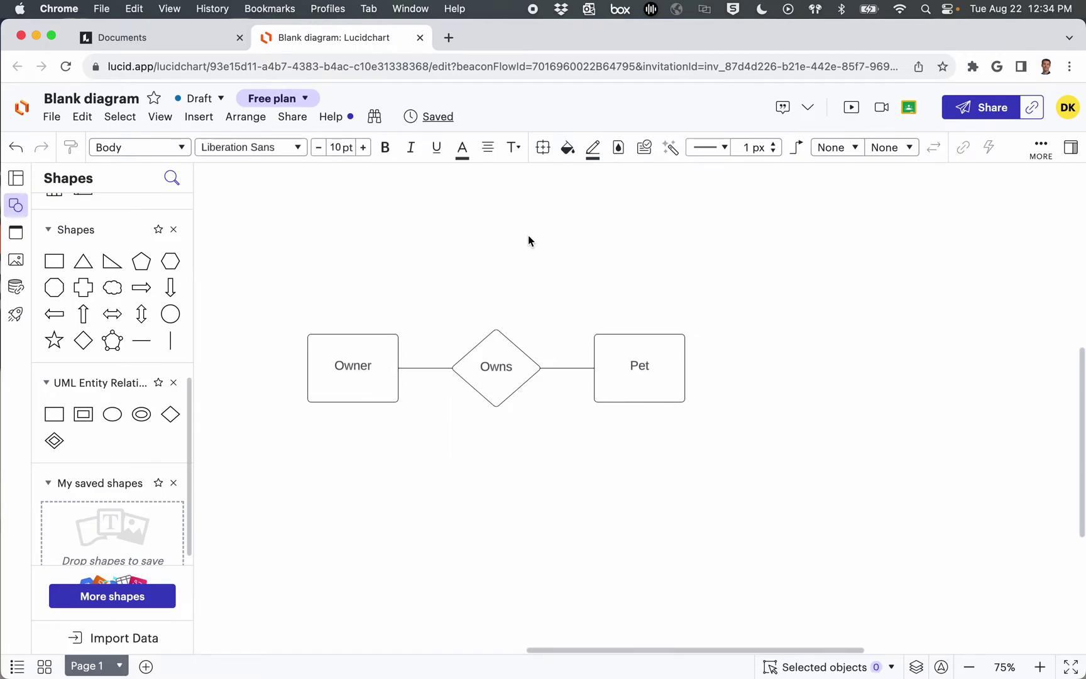
pyautogui.press('super+Tab')
pyautogui.moveTo(440, 29); pyautogui.dragTo(599, 76)
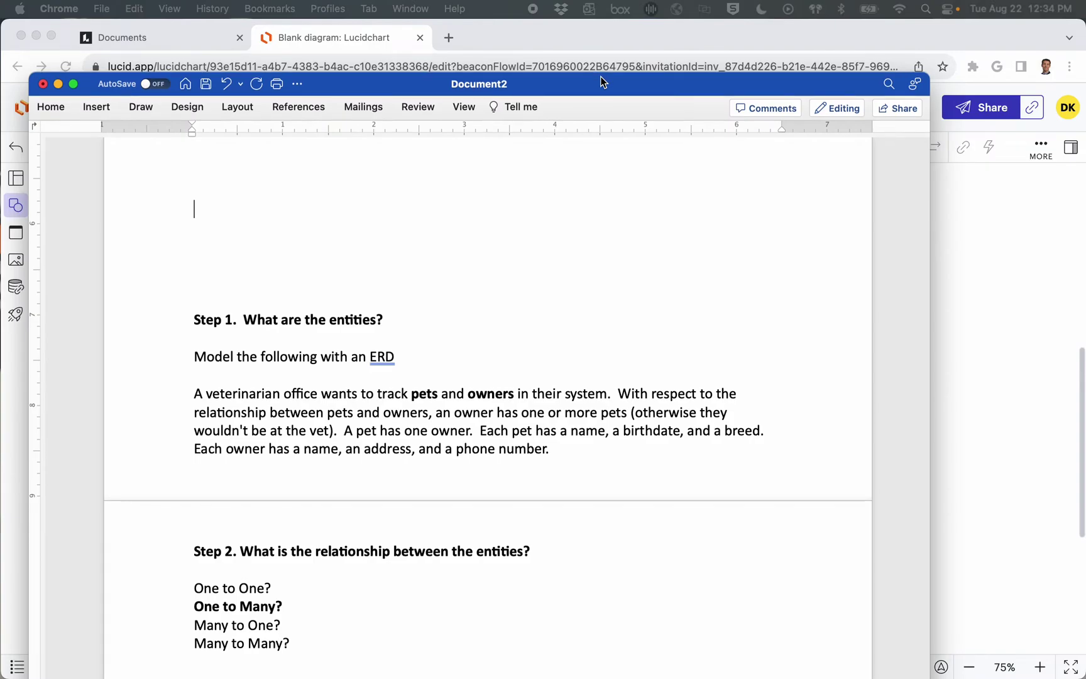
# Click into the Word assignment and scroll to reread the veterinarian scenario
pyautogui.click(600, 76)
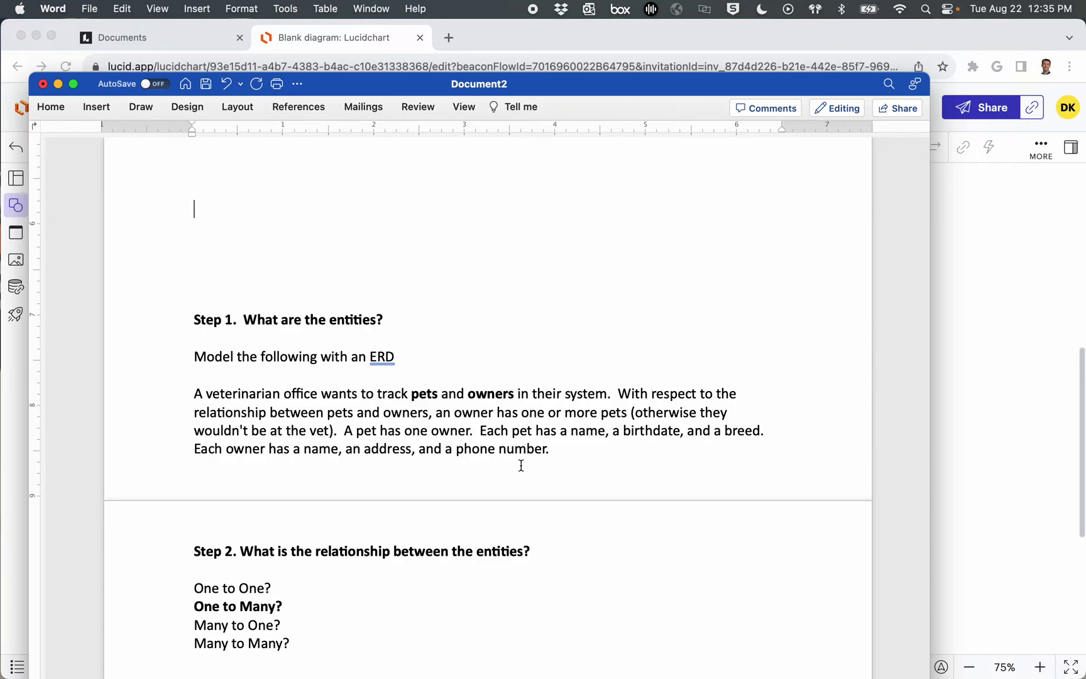
pyautogui.scroll(-2, 521, 462)
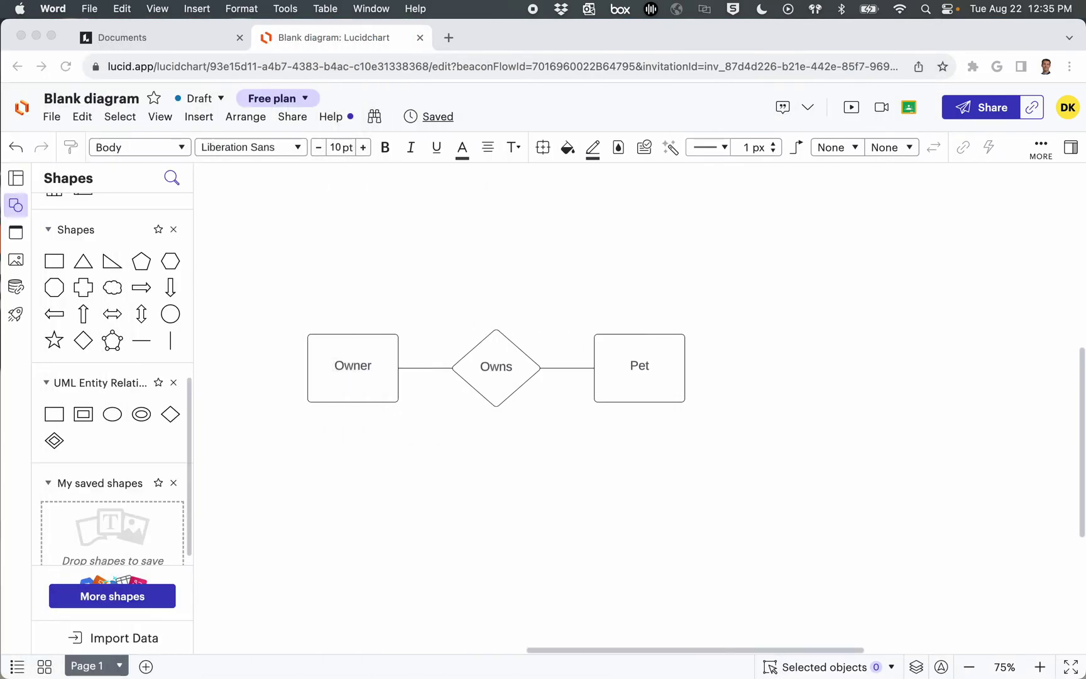
# Add an N label on the Owns–Pet line
pyautogui.click(574, 367)
pyautogui.click(574, 368)
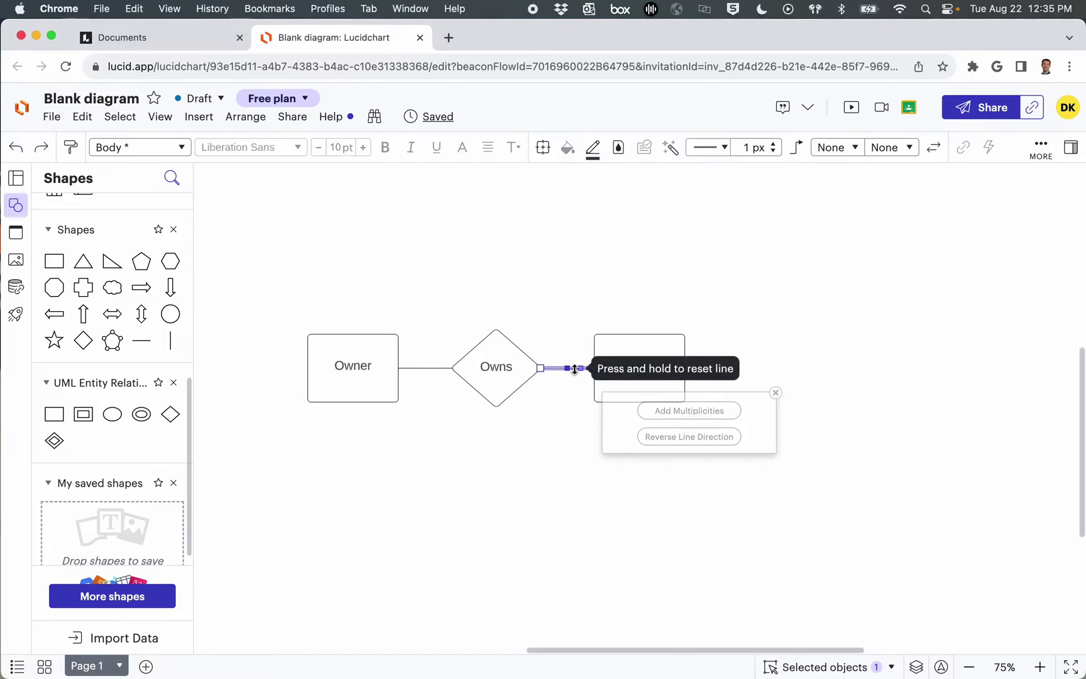
pyautogui.doubleClick(566, 368)
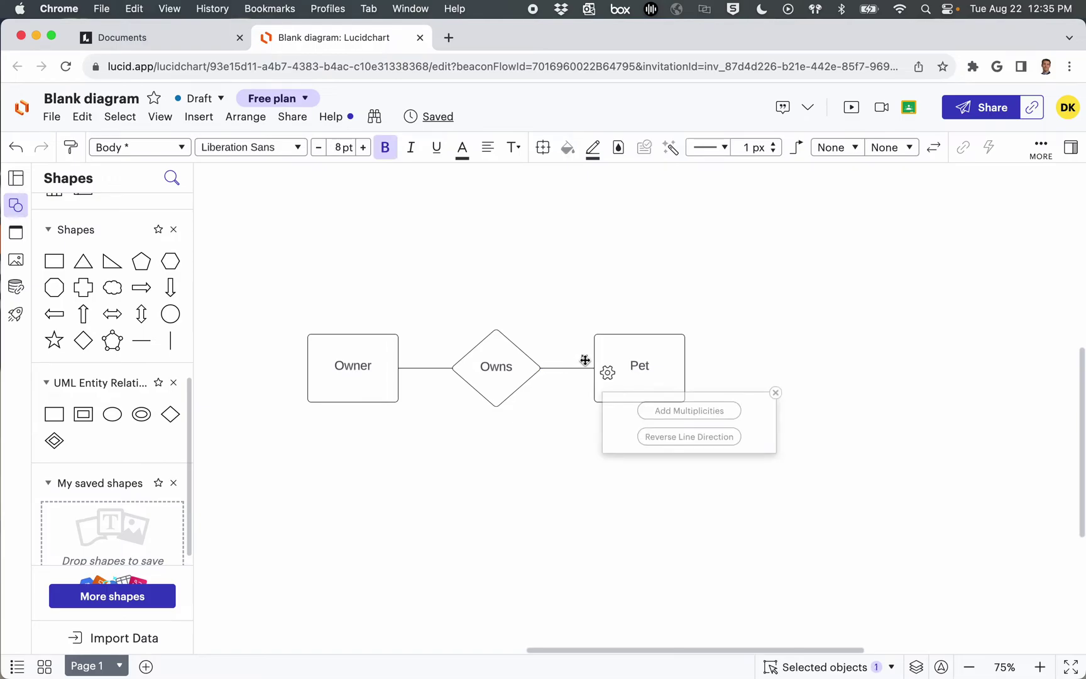
pyautogui.click(585, 359)
pyautogui.write('N')
pyautogui.click(386, 298)
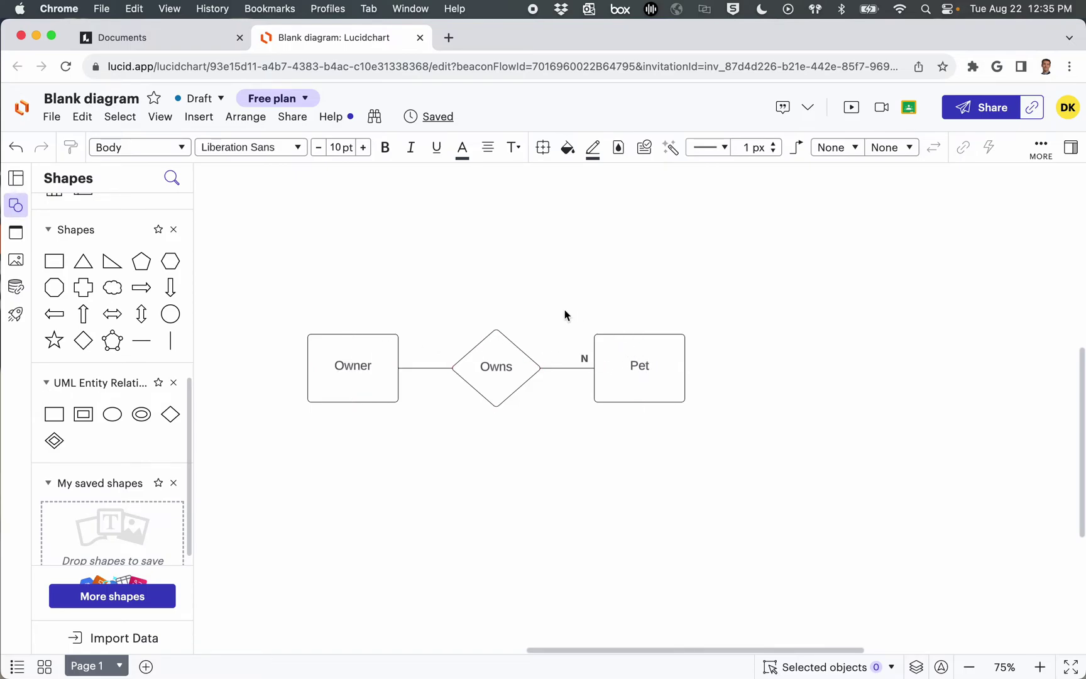
# Add a 1 label on the Owner–Owns line and move it toward Owner
pyautogui.click(414, 368)
pyautogui.click(419, 368)
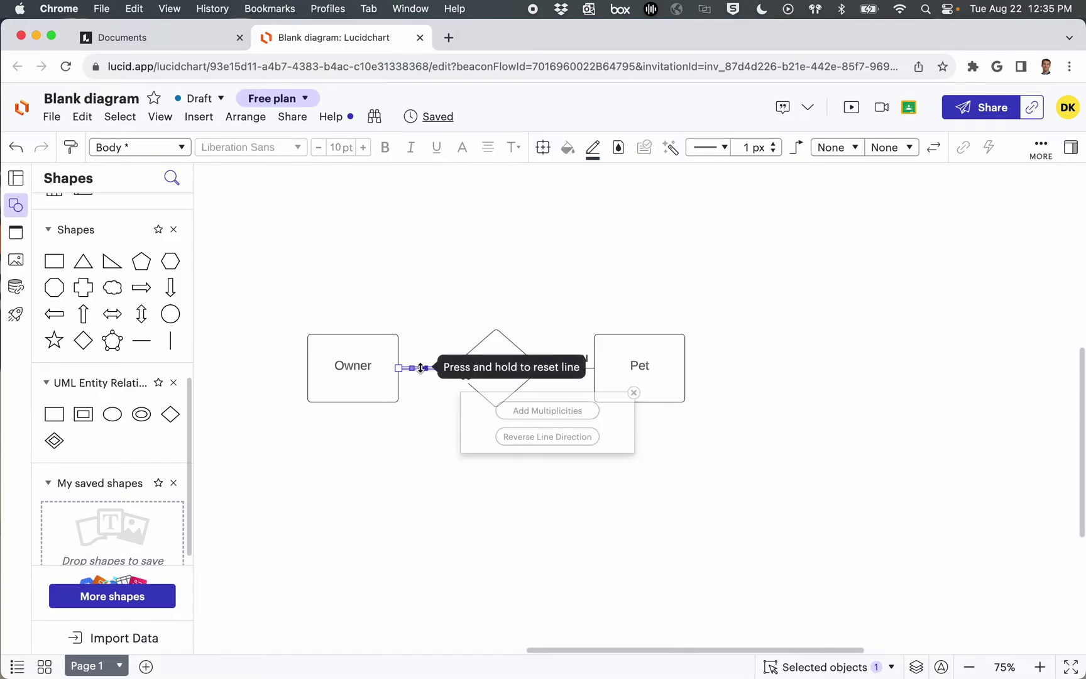
pyautogui.click(423, 368)
pyautogui.click(419, 411)
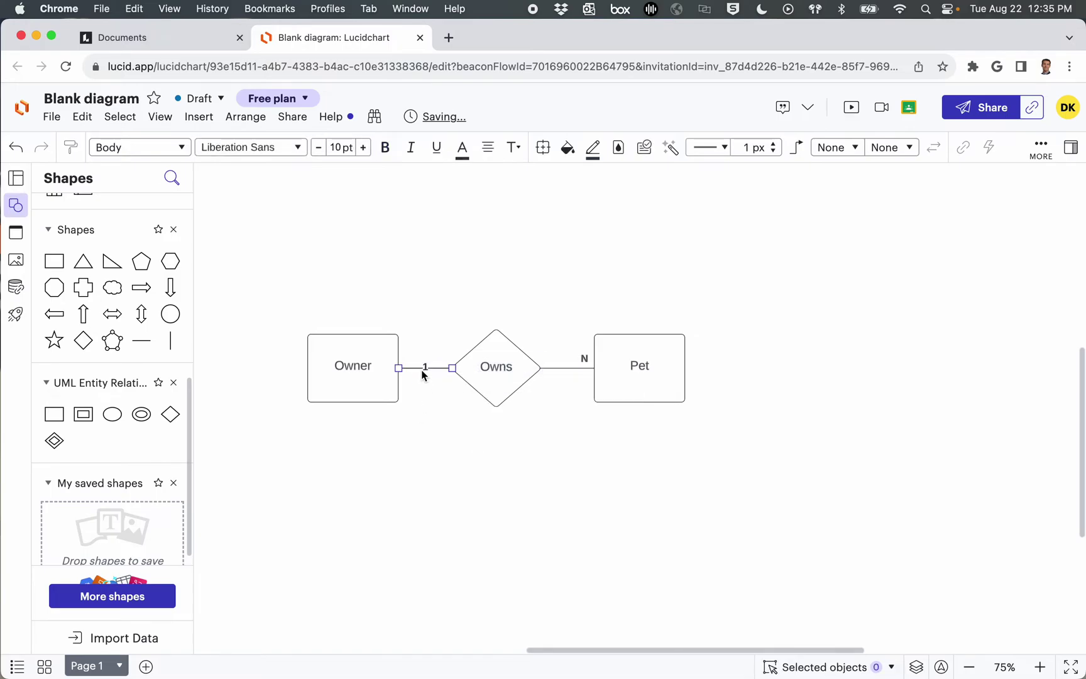
pyautogui.moveTo(423, 370); pyautogui.dragTo(403, 359)
pyautogui.click(499, 312)
# Scroll the Word assignment down to Step 3's highlighted attributes, then hide it
pyautogui.press('super+Tab')
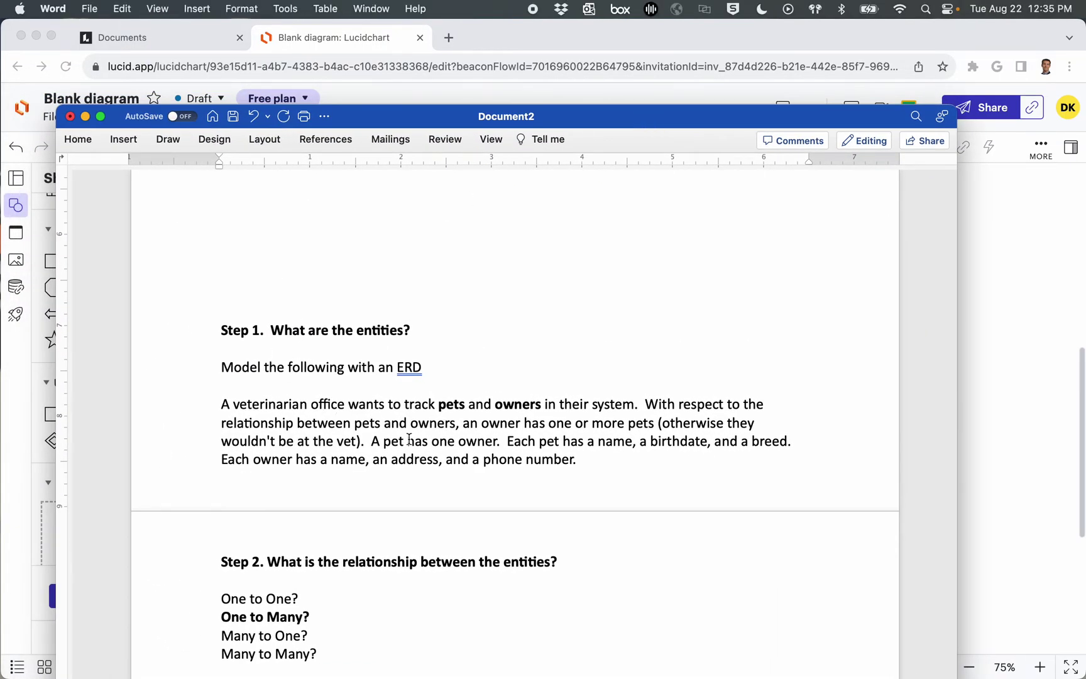
pyautogui.scroll(-1, 421, 447)
pyautogui.scroll(-2, 405, 490)
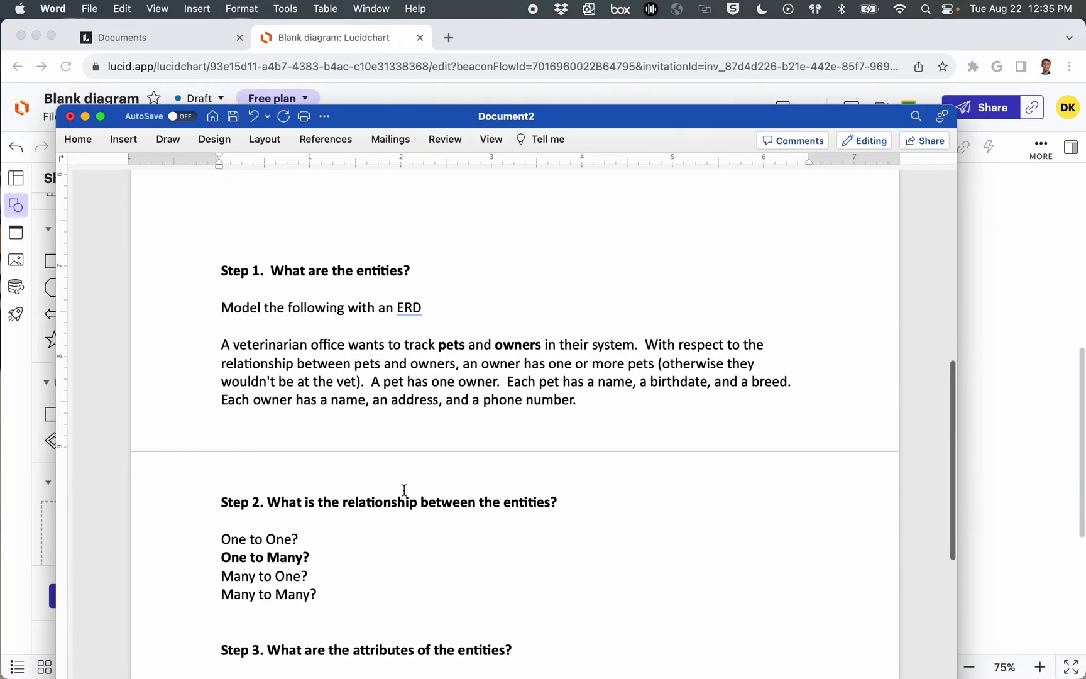
pyautogui.scroll(-2, 404, 490)
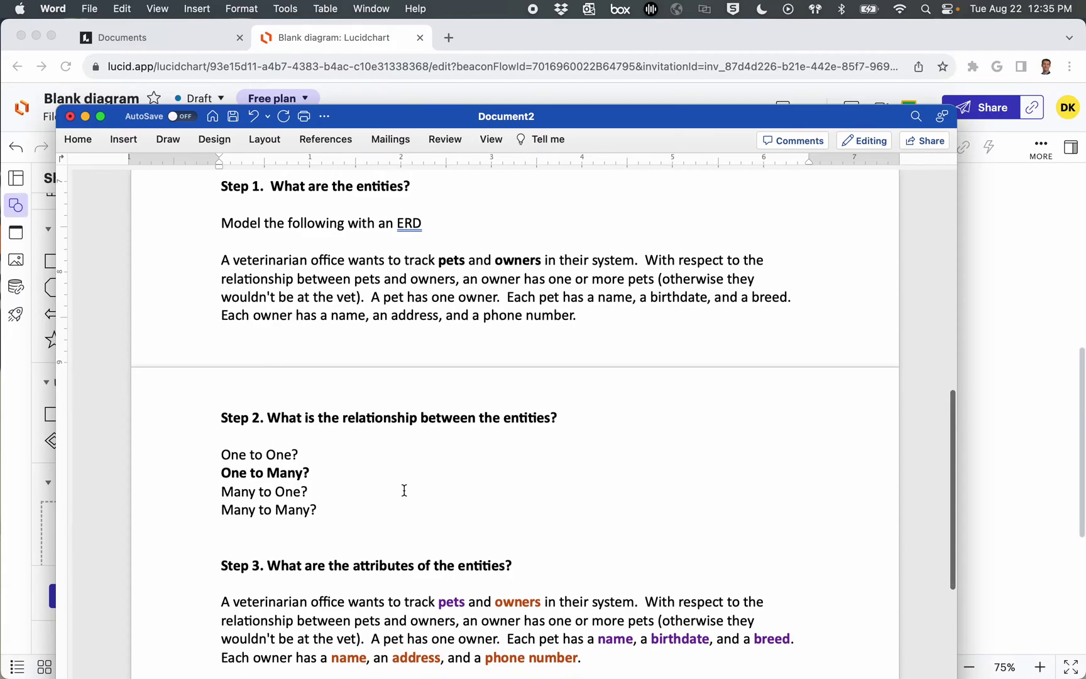
pyautogui.scroll(-1, 404, 490)
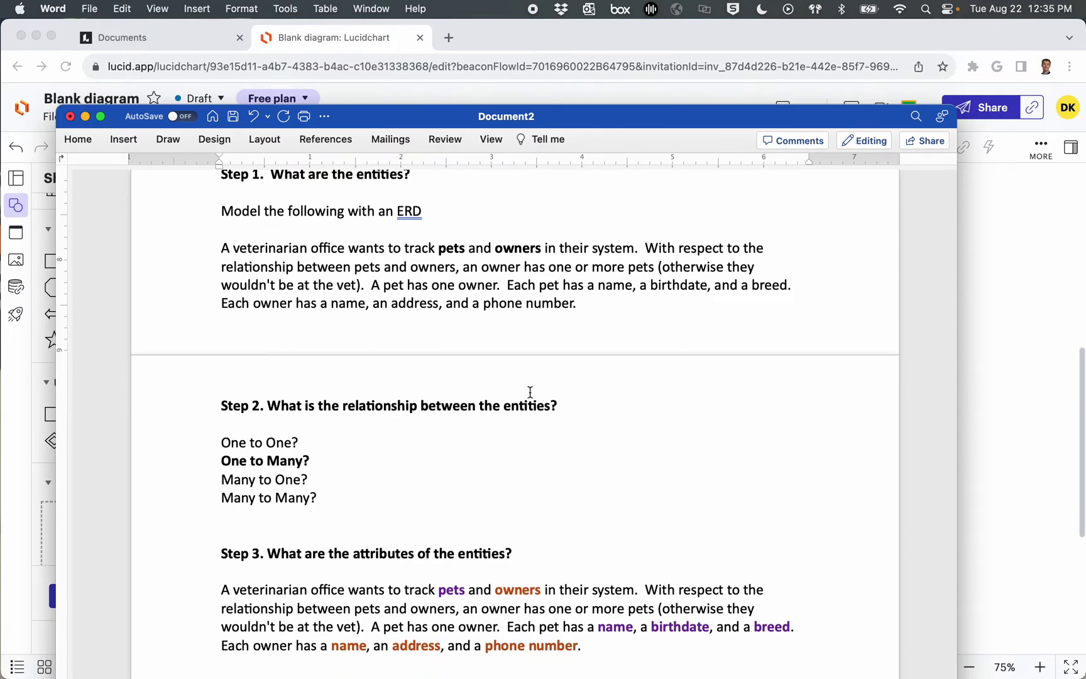
pyautogui.press('super+m')
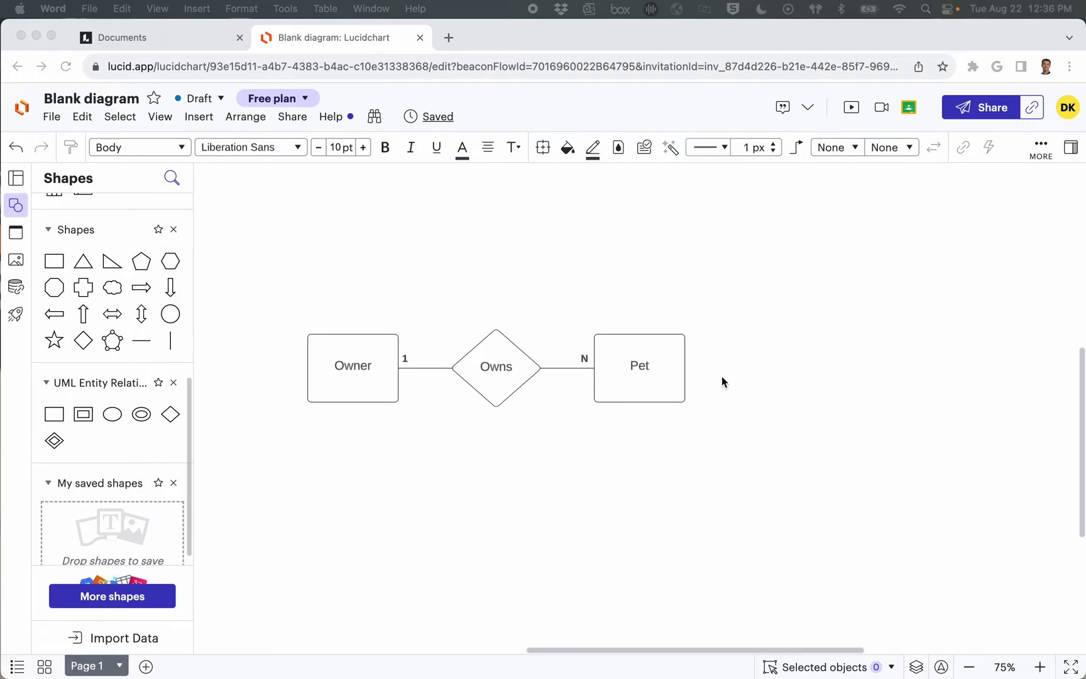
# Bring Word back to study the Pet/Person attribute table, then return to Lucidchart
pyautogui.press('super+Tab')
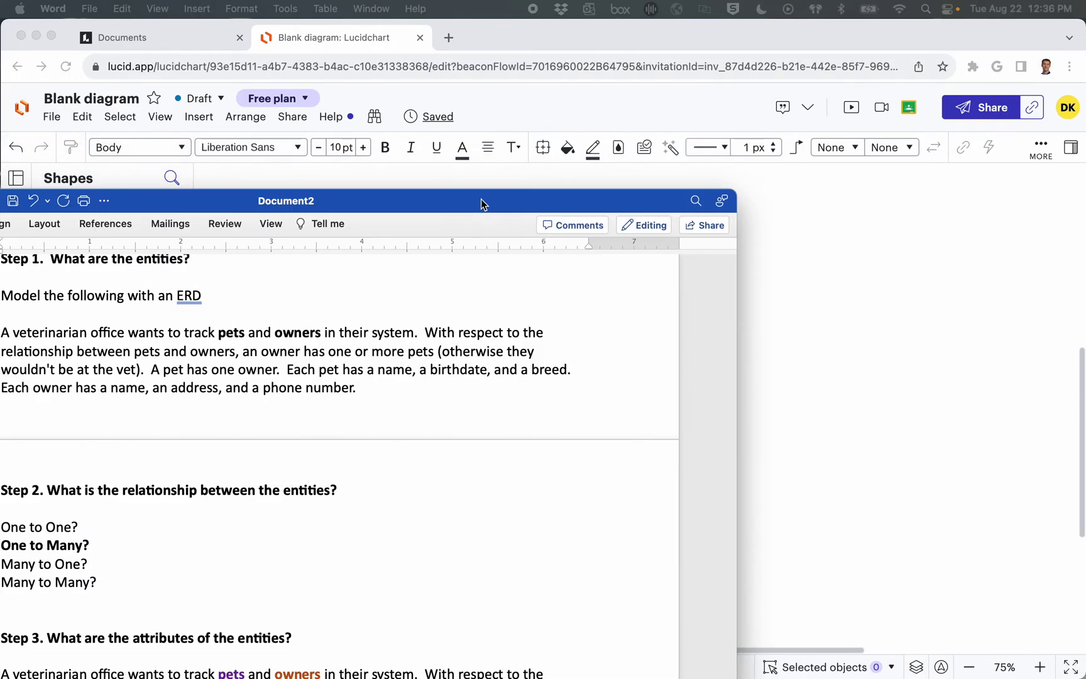
pyautogui.moveTo(487, 198); pyautogui.dragTo(677, 116)
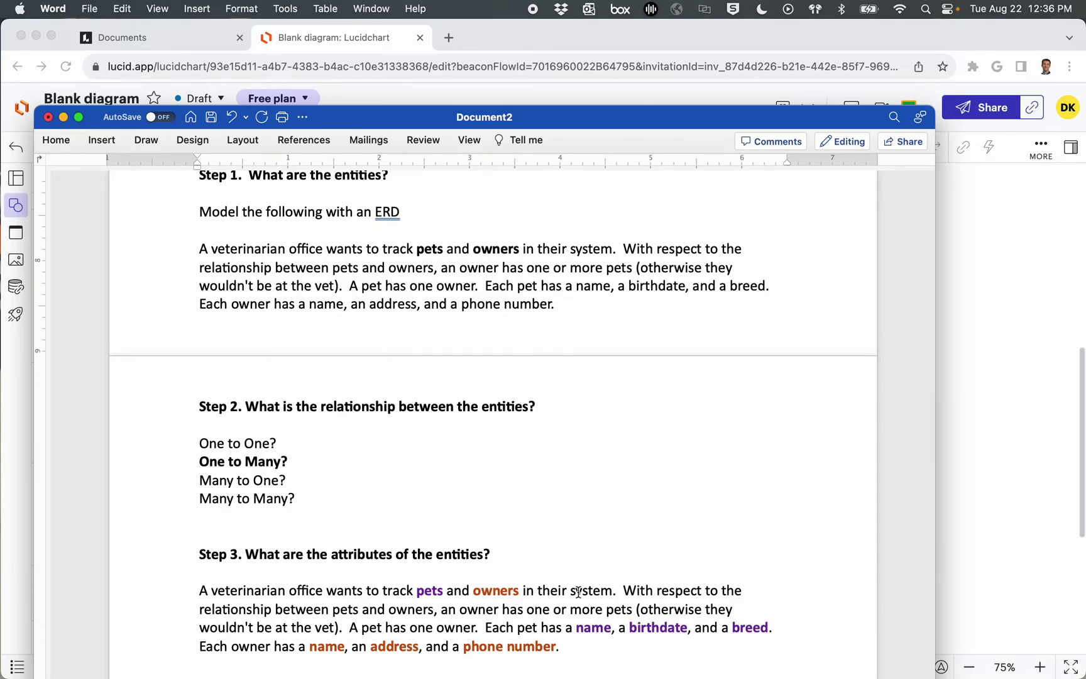
pyautogui.scroll(-5, 578, 591)
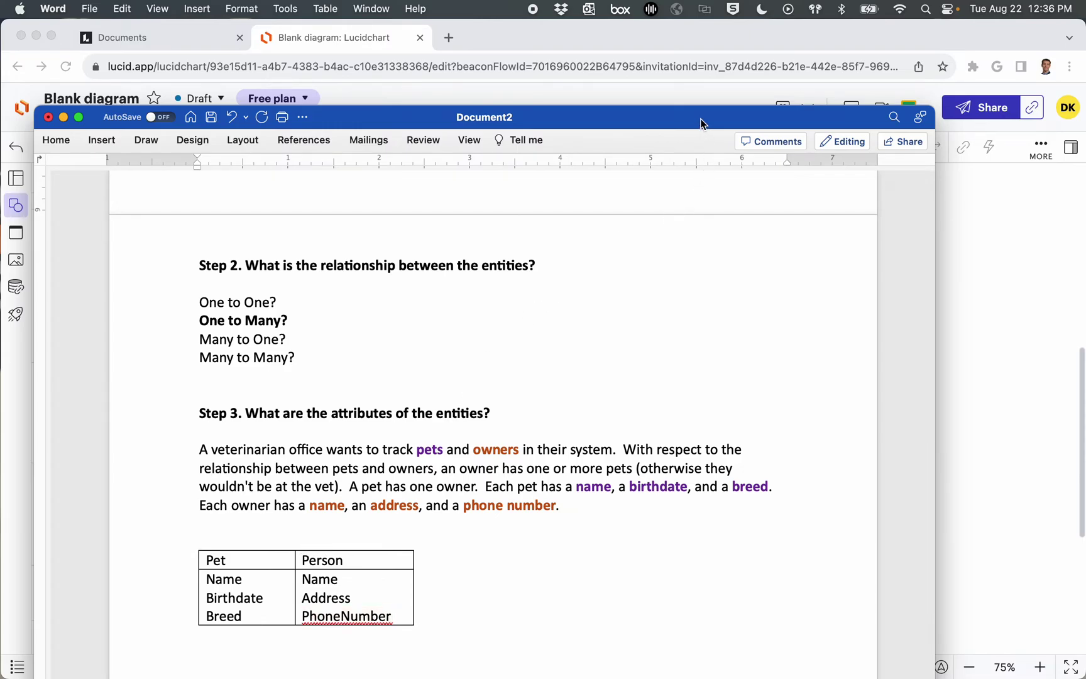
pyautogui.moveTo(702, 123); pyautogui.dragTo(693, 117)
pyautogui.click(659, 95)
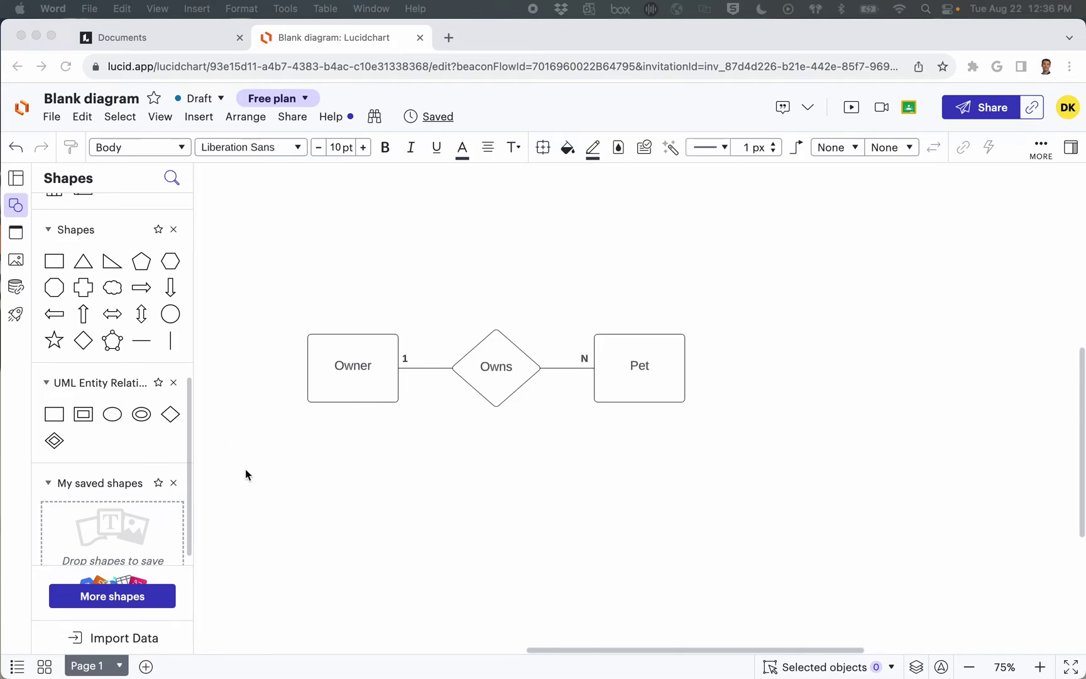
# Place a smaller attribute ellipse above Owner and label it 'Name'
pyautogui.click(136, 433)
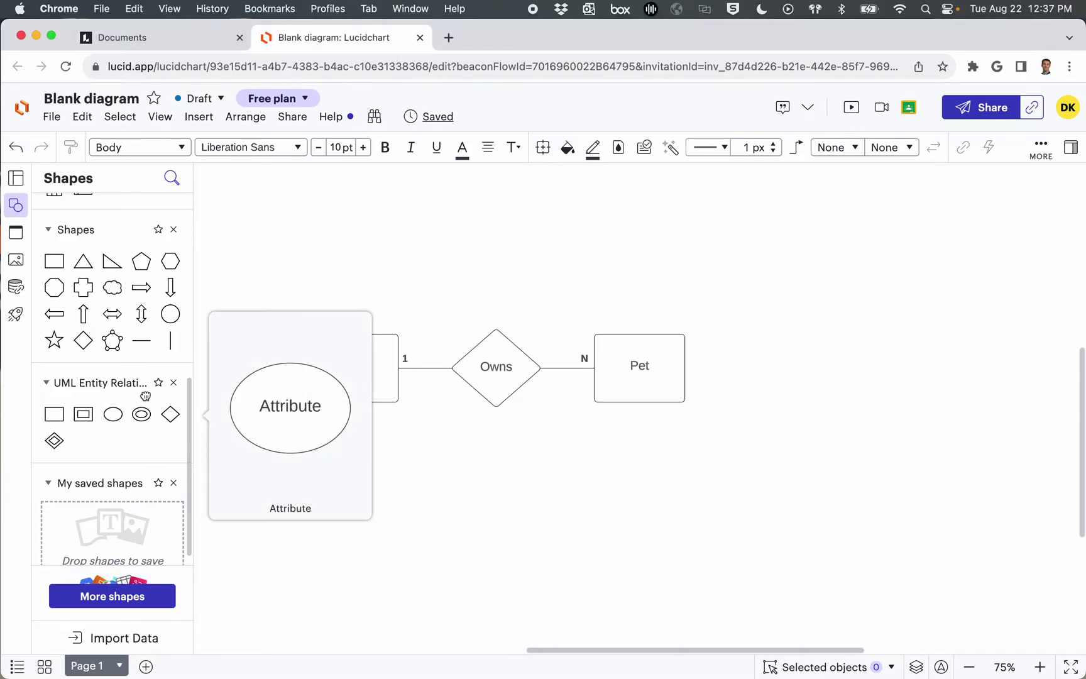
pyautogui.moveTo(112, 413); pyautogui.dragTo(295, 275)
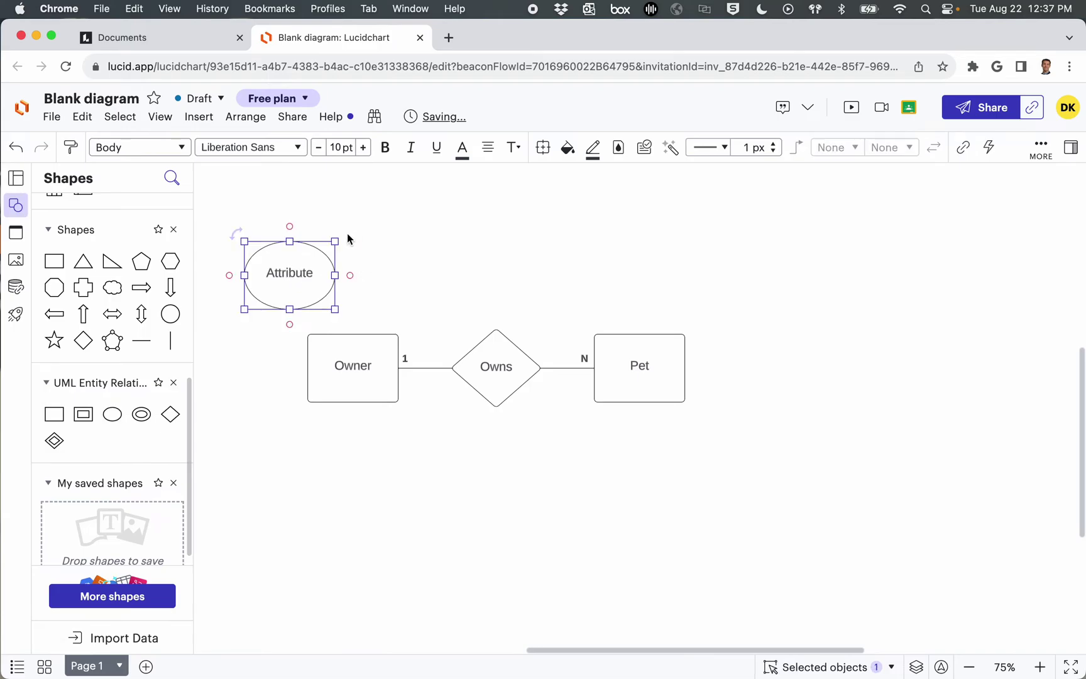
pyautogui.moveTo(340, 238); pyautogui.dragTo(328, 264)
pyautogui.doubleClick(286, 283)
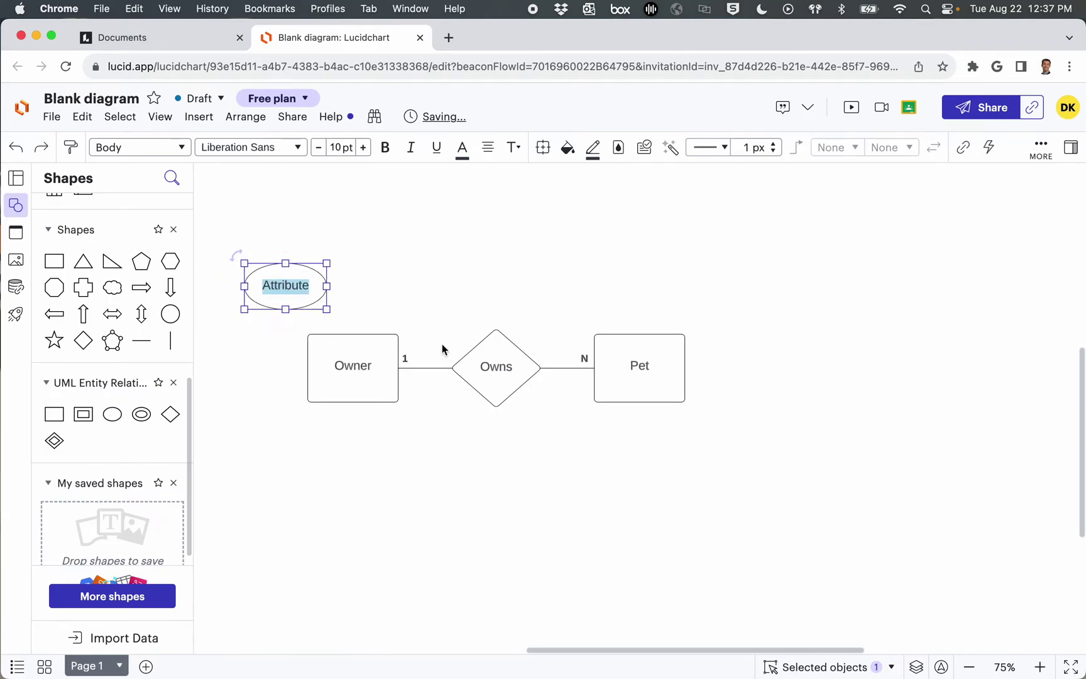
pyautogui.write('Name')
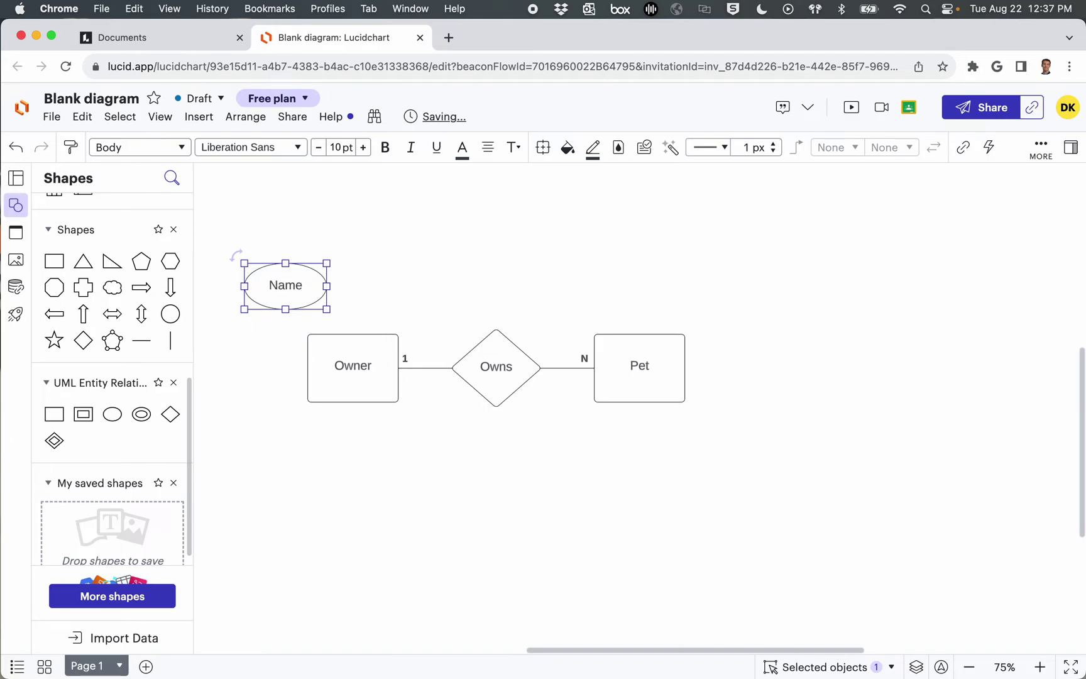
pyautogui.click(430, 289)
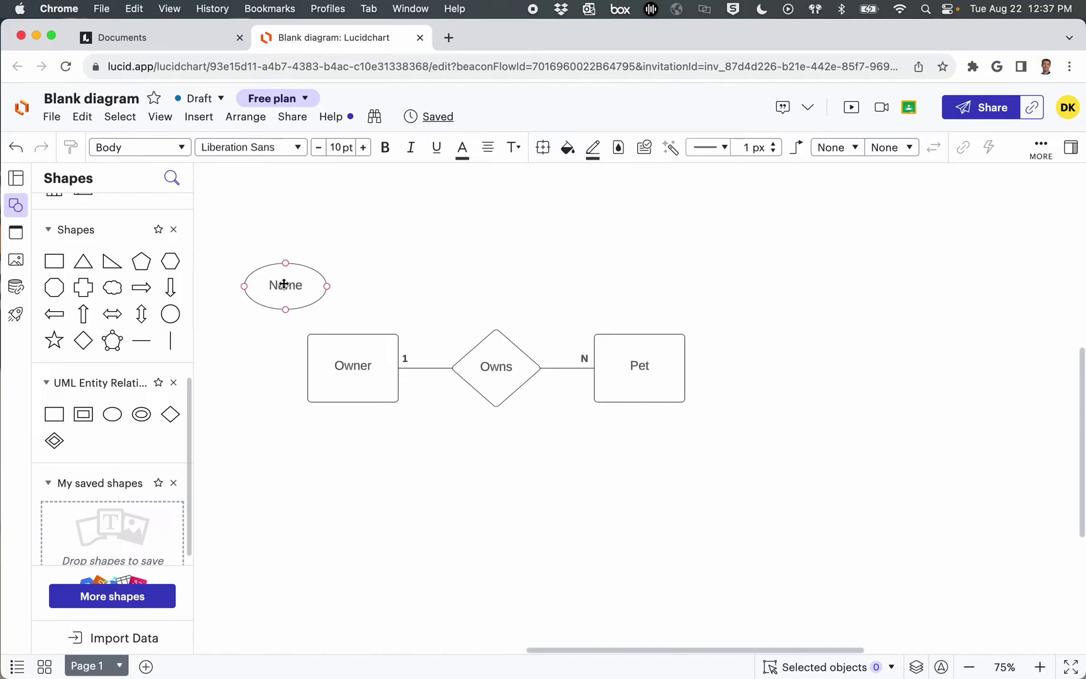
# Duplicate the Name ellipse beside it and relabel the copy 'Address'
pyautogui.moveTo(284, 285); pyautogui.dragTo(382, 285)
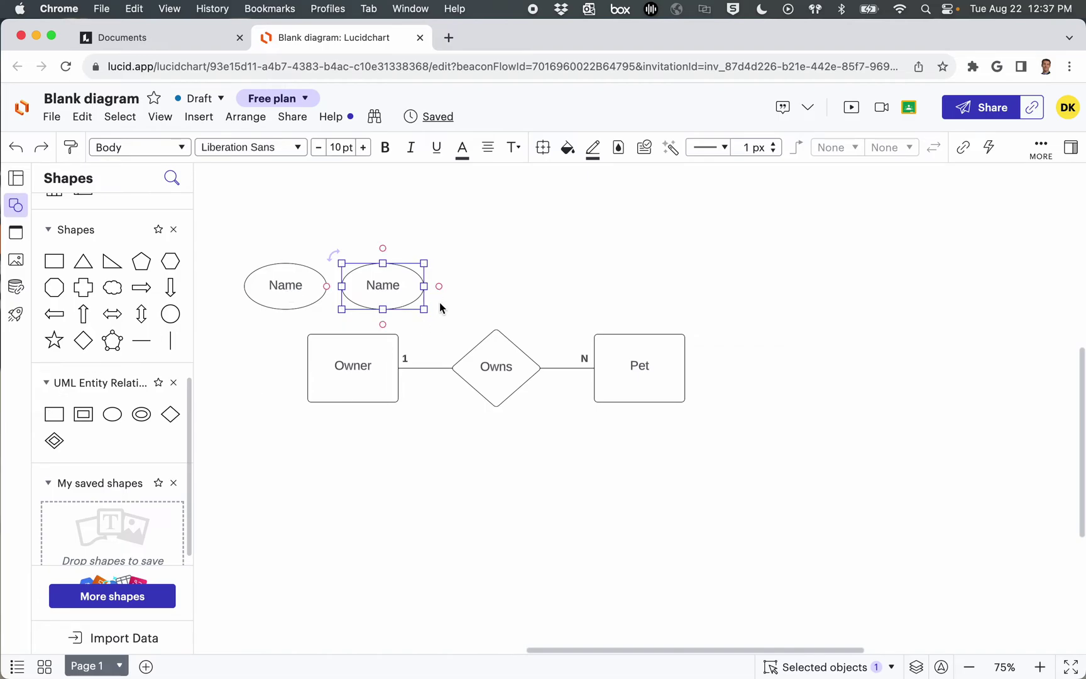
pyautogui.doubleClick(379, 286)
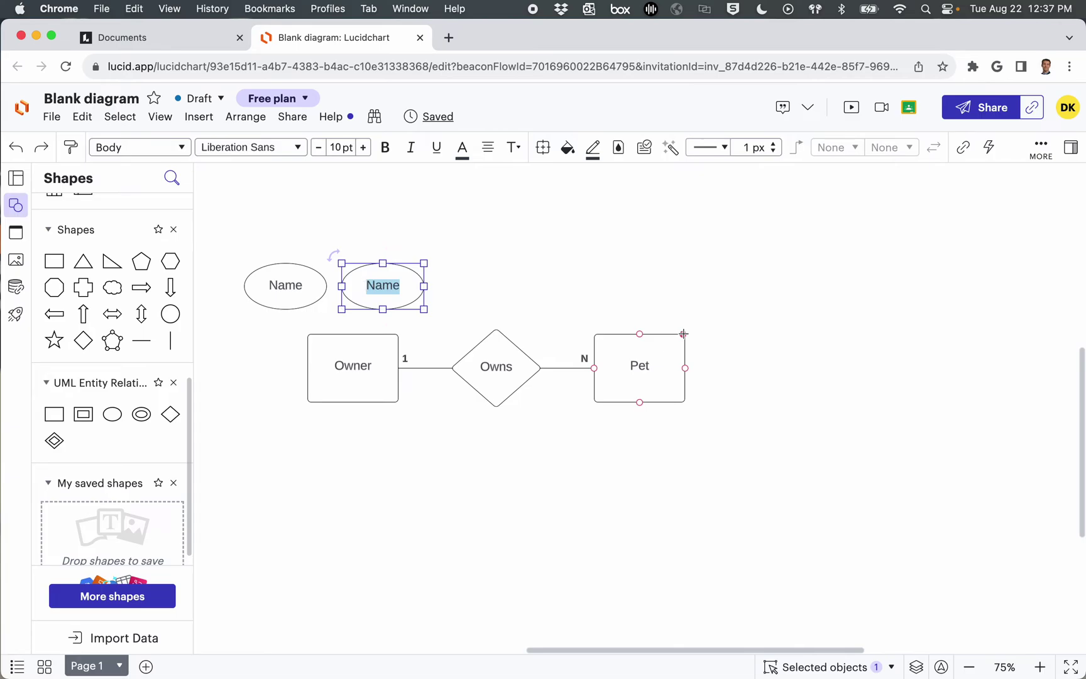
pyautogui.write('Address')
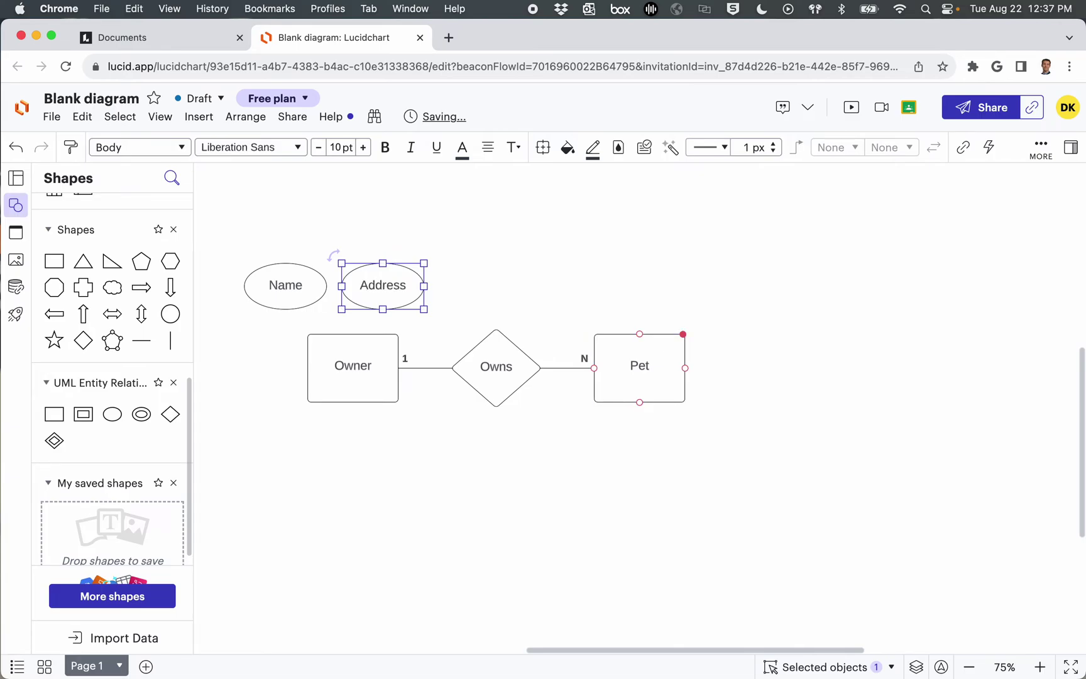
pyautogui.click(576, 271)
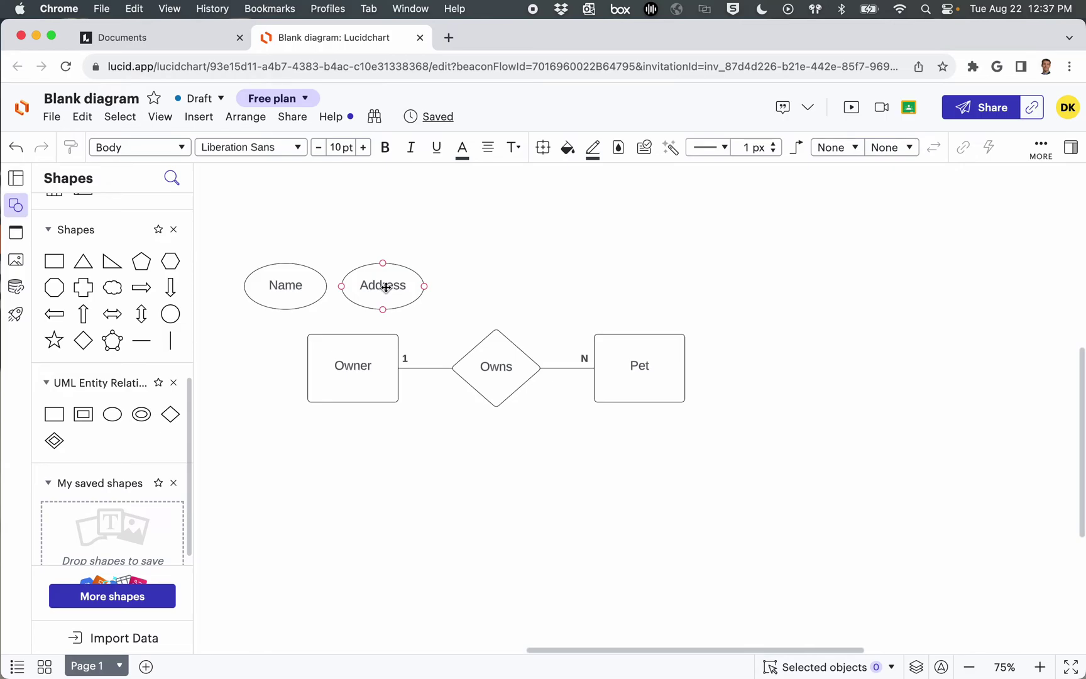
# Duplicate the Address ellipse to its right and relabel it 'PhoneNumber'
pyautogui.moveTo(386, 287); pyautogui.dragTo(492, 285)
pyautogui.doubleClick(489, 285)
pyautogui.write('PHone')
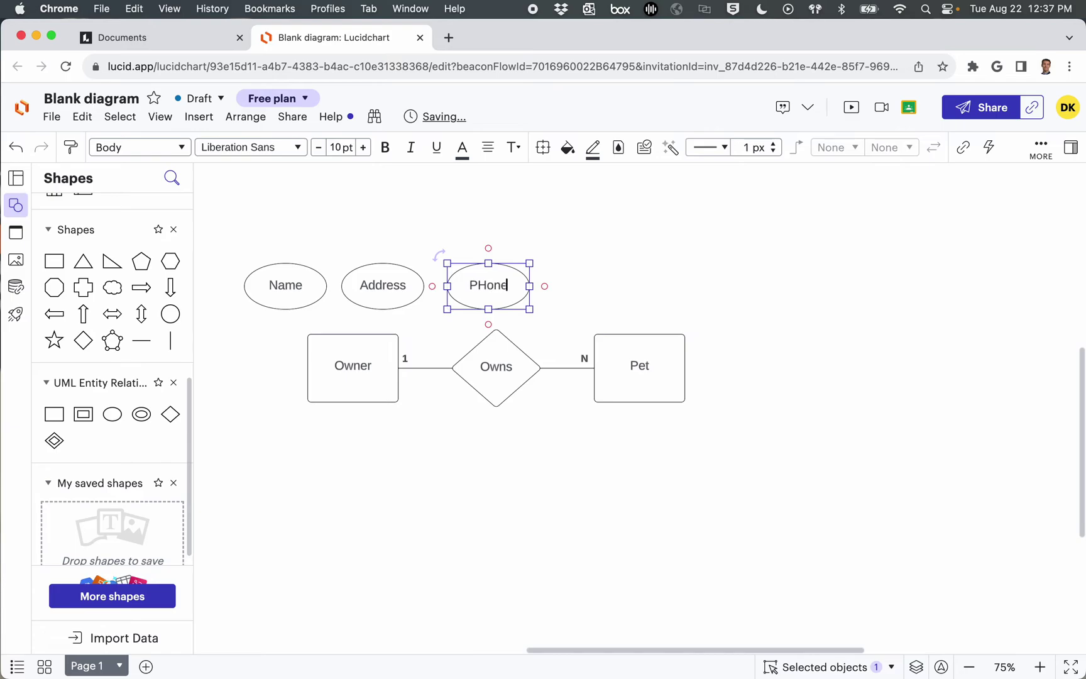
pyautogui.press('BackSpace')
pyautogui.press('BackSpace')
pyautogui.press('BackSpace')
pyautogui.press('BackSpace')
pyautogui.write('honeNu')
pyautogui.press('super+a')
pyautogui.press('BackSpace')
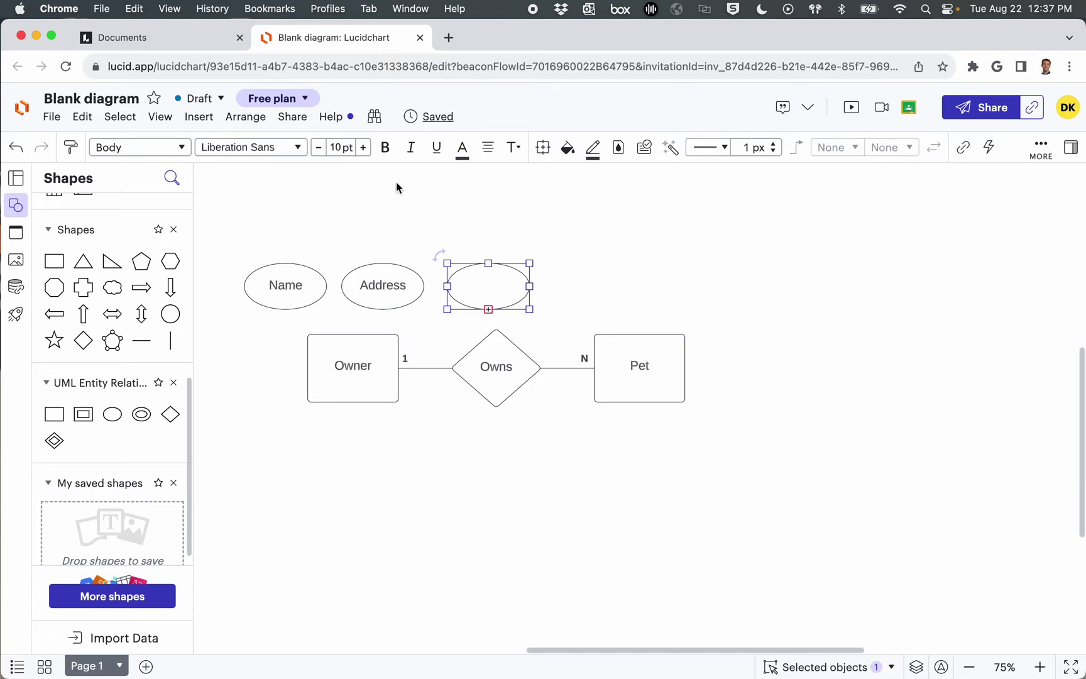
# Reduce the PhoneNumber label's font size to 8 pt
pyautogui.click(319, 147)
pyautogui.press('super+z')
pyautogui.click(319, 149)
pyautogui.click(565, 219)
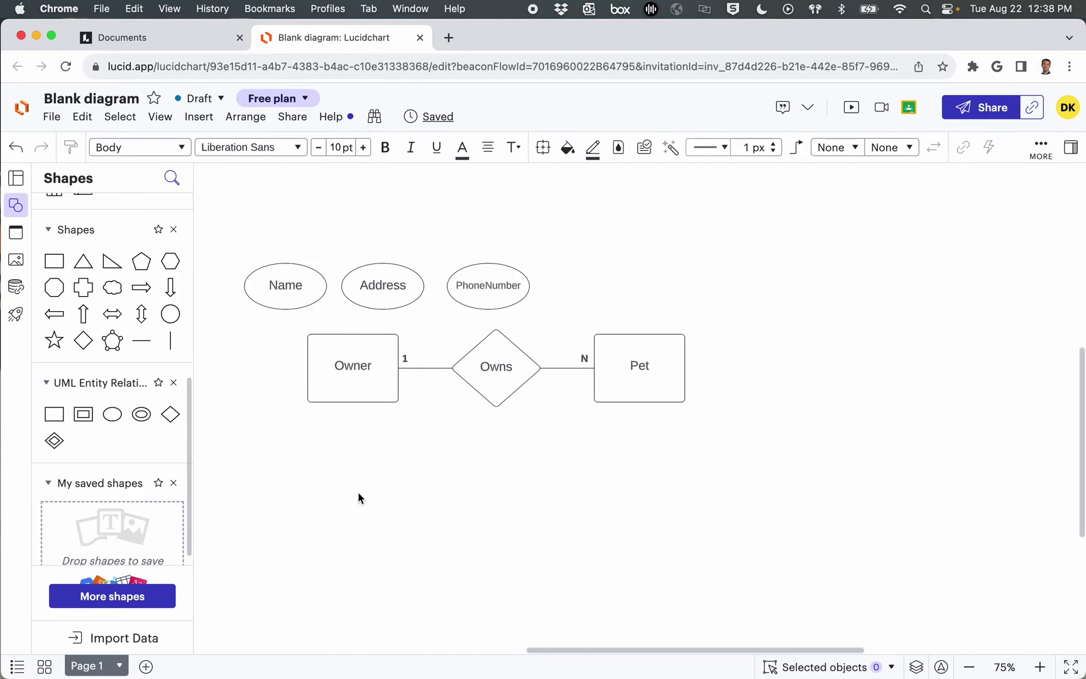
# Connect Name to the top of Owner with a plain line, without an end arrow
pyautogui.hscroll(-3, 357, 491)
pyautogui.hscroll(-2, 358, 498)
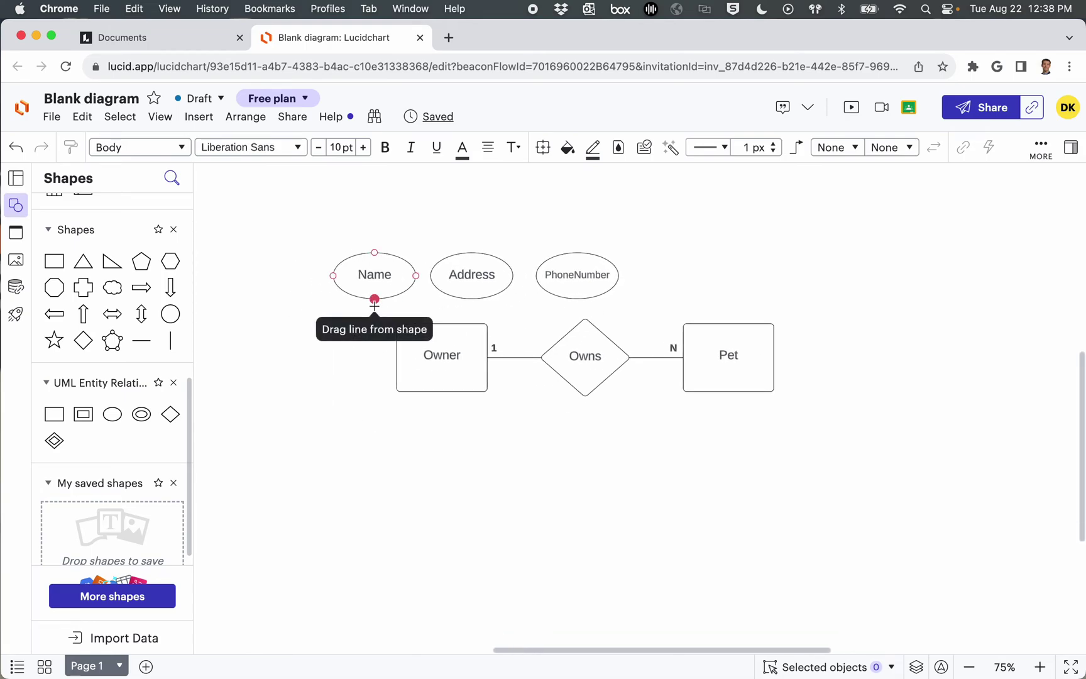
pyautogui.moveTo(375, 300); pyautogui.dragTo(441, 323)
pyautogui.click(580, 296)
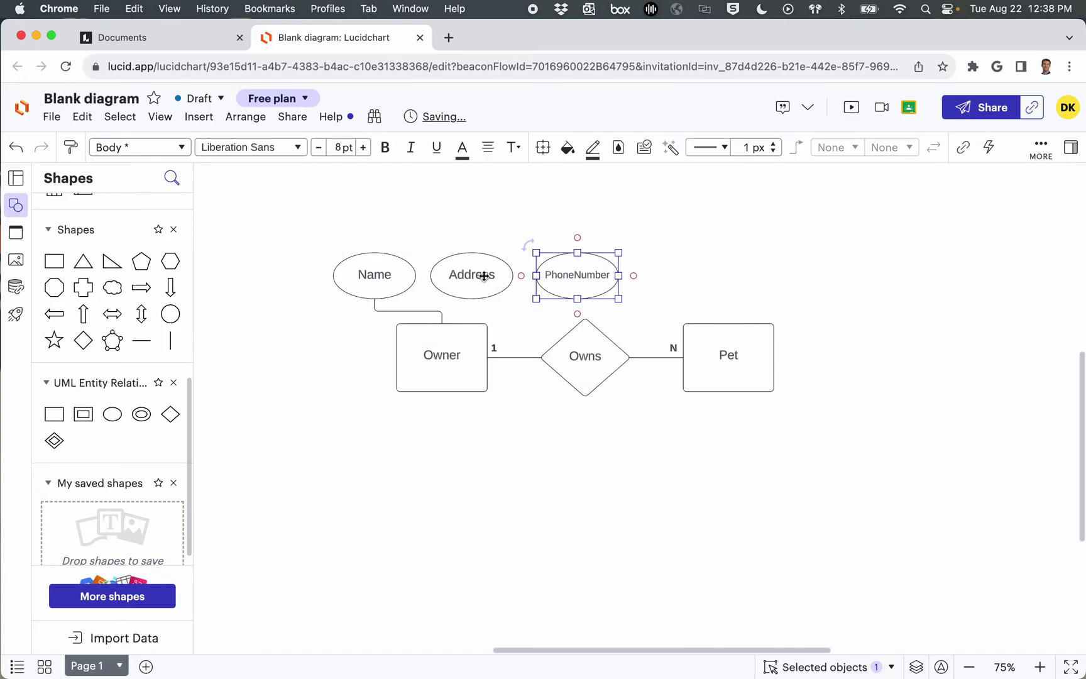
pyautogui.click(493, 235)
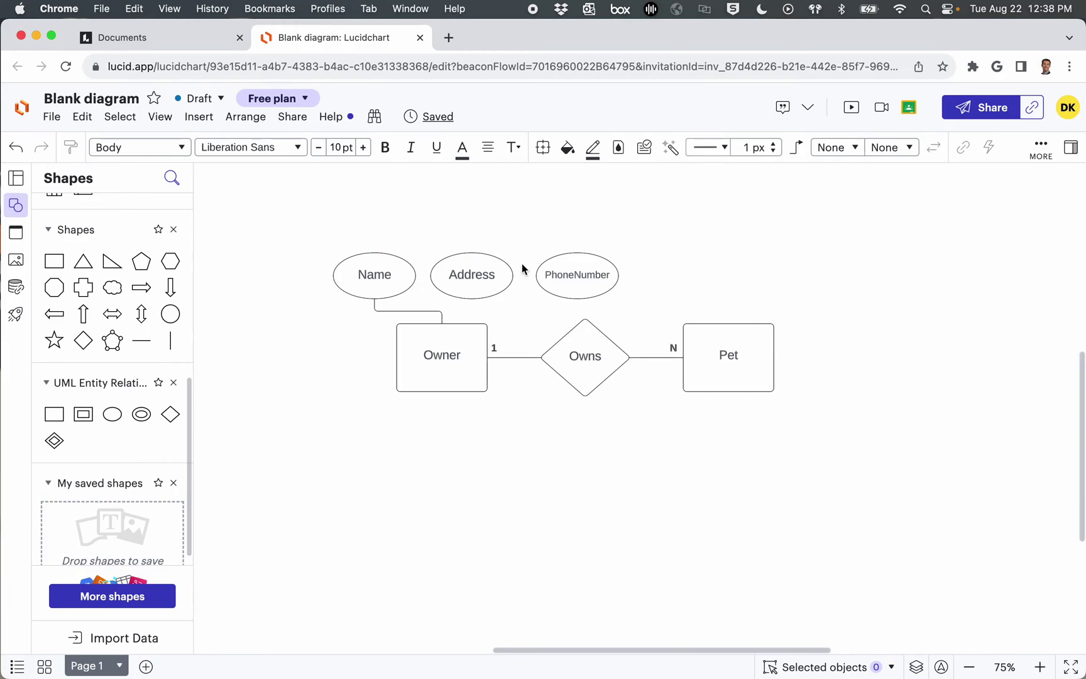
pyautogui.click(412, 312)
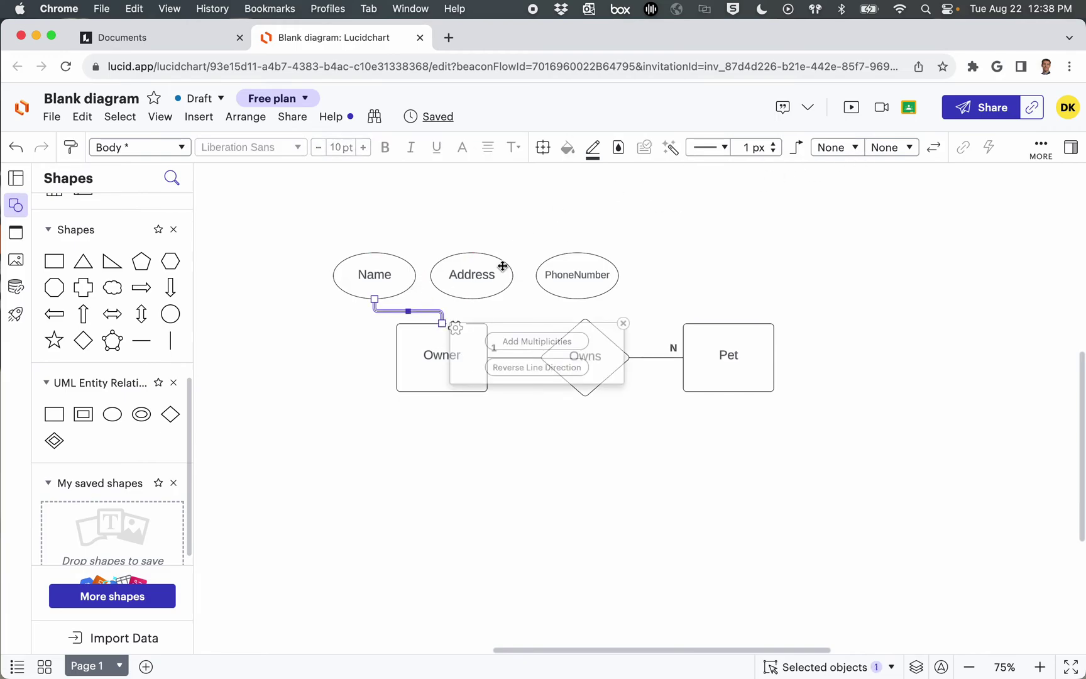
pyautogui.click(892, 147)
pyautogui.click(883, 196)
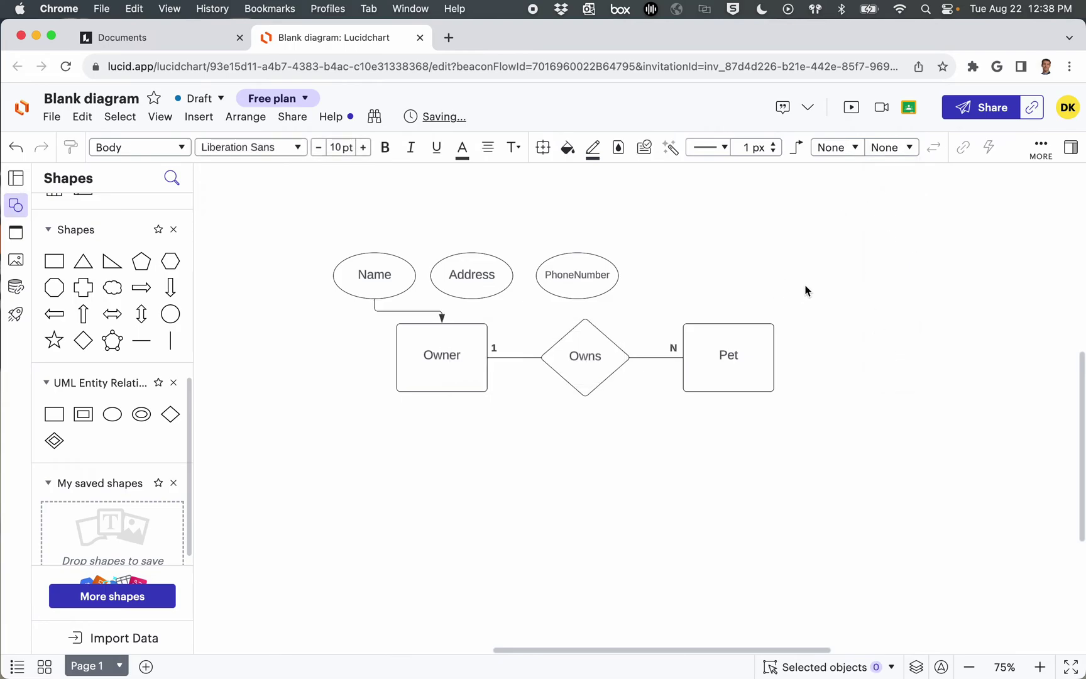
pyautogui.click(895, 149)
pyautogui.click(886, 168)
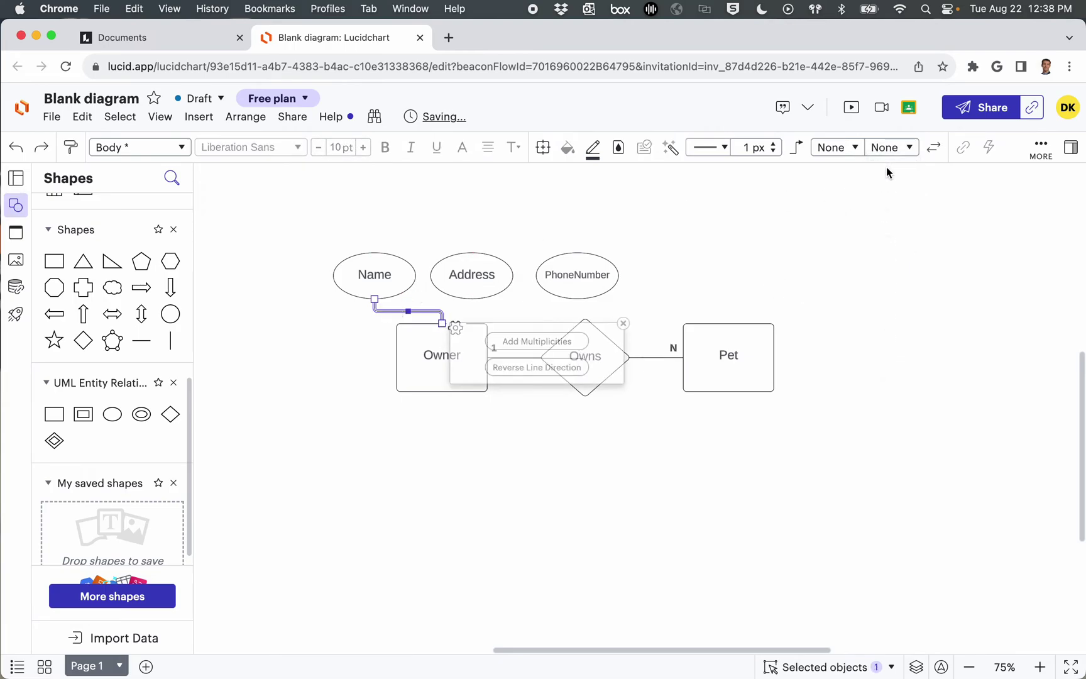
pyautogui.click(864, 310)
# Connect the Address and PhoneNumber ellipses to the top of Owner
pyautogui.click(471, 294)
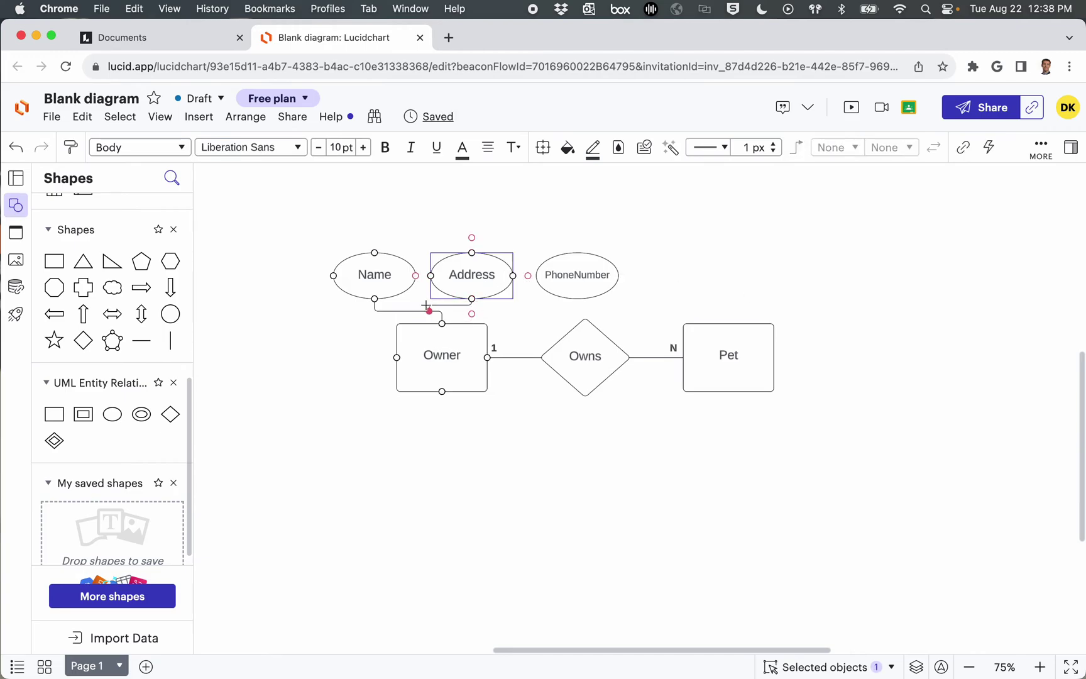
pyautogui.moveTo(426, 306); pyautogui.dragTo(435, 322)
pyautogui.click(698, 277)
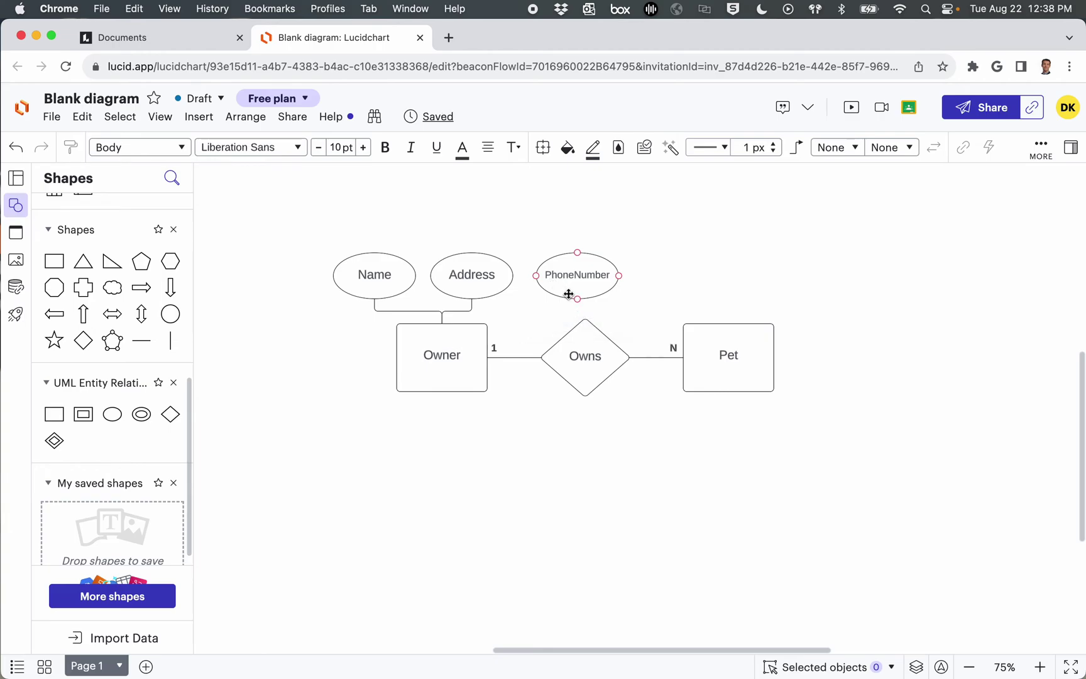
pyautogui.click(577, 299)
pyautogui.moveTo(577, 299); pyautogui.dragTo(442, 321)
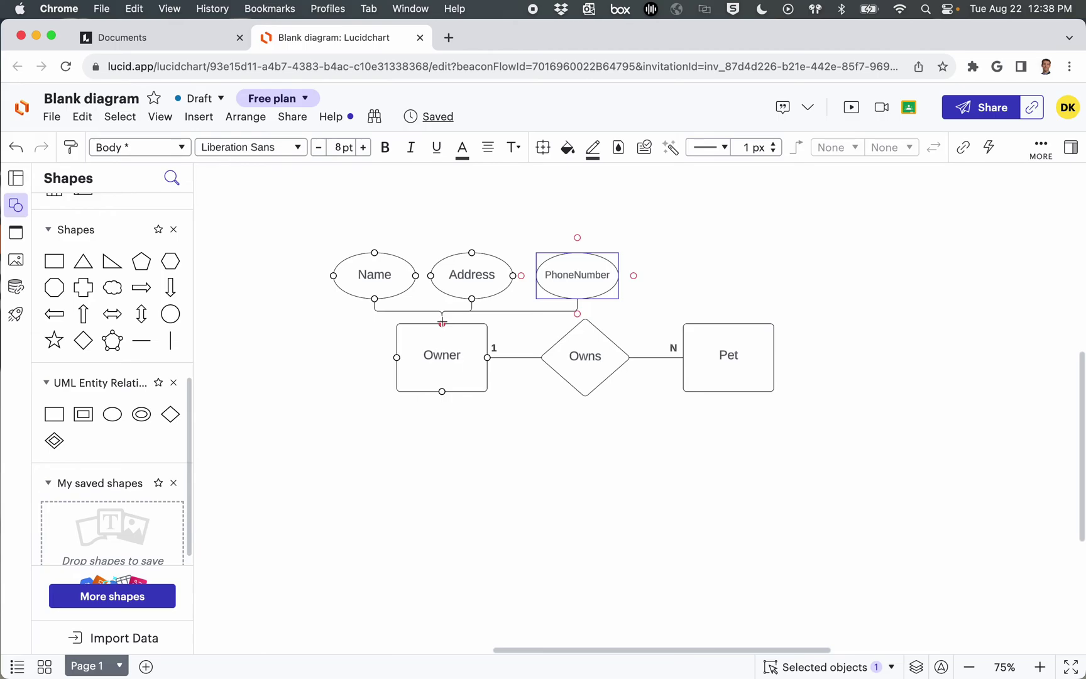
pyautogui.moveTo(442, 321); pyautogui.dragTo(442, 322)
pyautogui.click(742, 208)
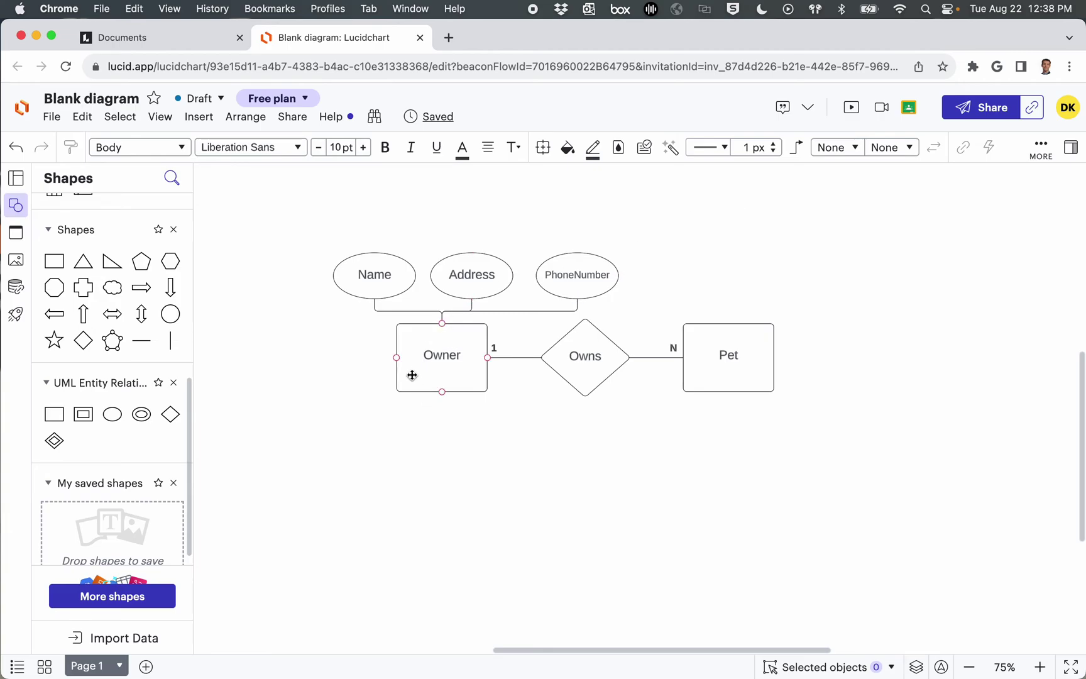
pyautogui.press('super+Tab')
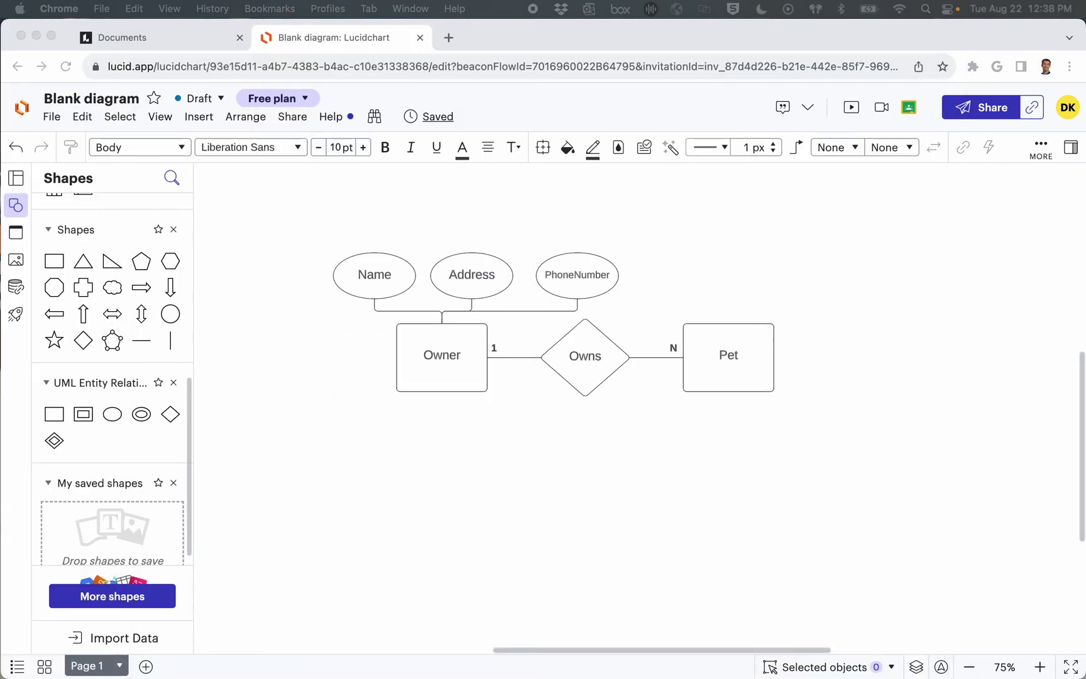
# Copy an attribute ellipse above Pet and label it 'Name'
pyautogui.click(600, 526)
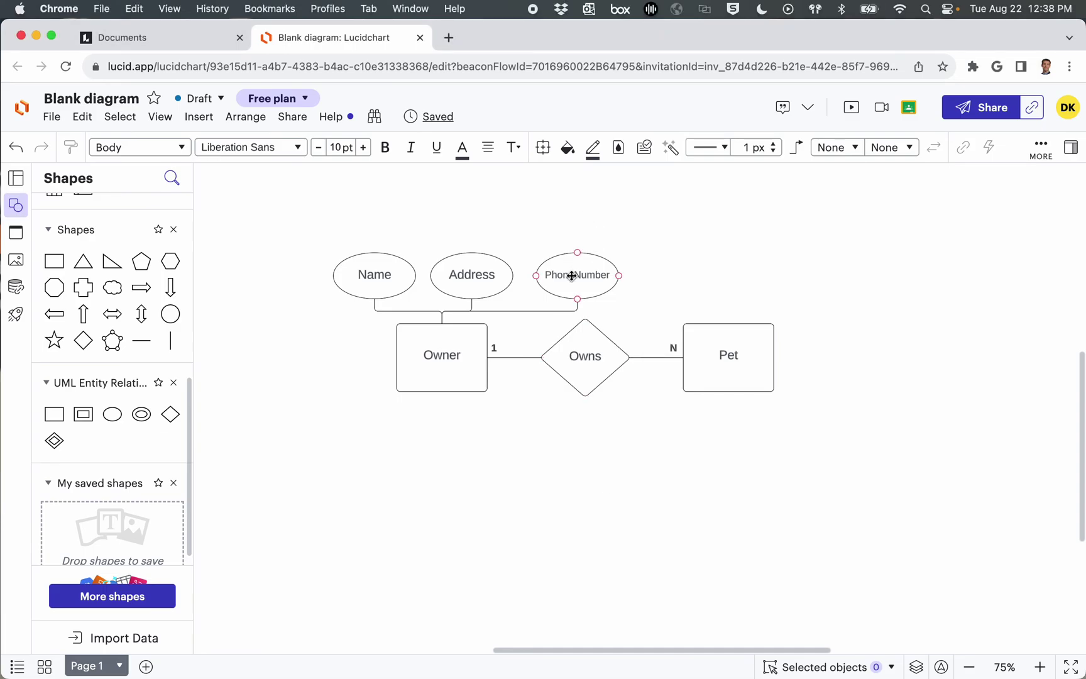
pyautogui.moveTo(571, 276); pyautogui.dragTo(707, 281)
pyautogui.doubleClick(707, 278)
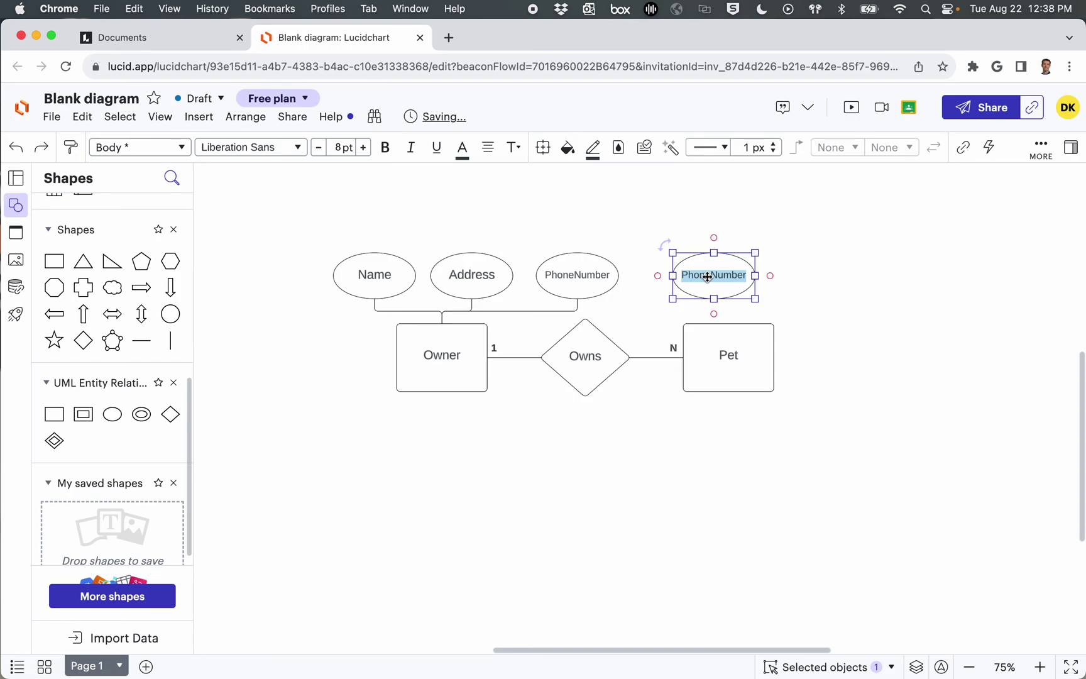
pyautogui.write('Name')
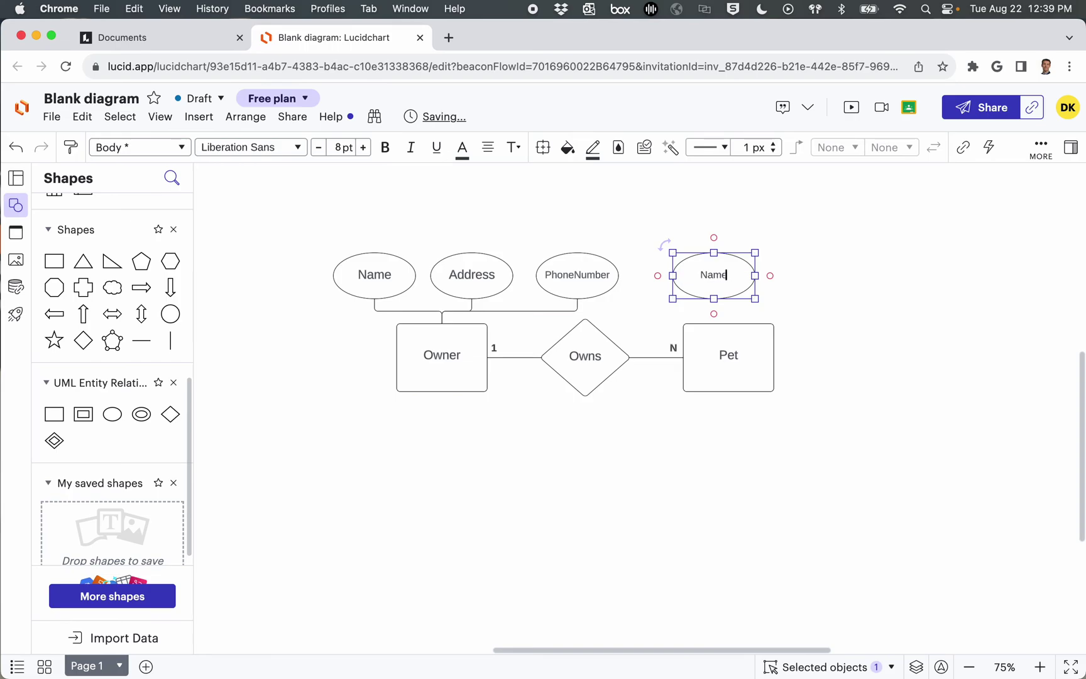
pyautogui.click(835, 280)
# Add two more copies beside it labelled 'Birthdate' and 'Breed'
pyautogui.hscroll(6, 841, 277)
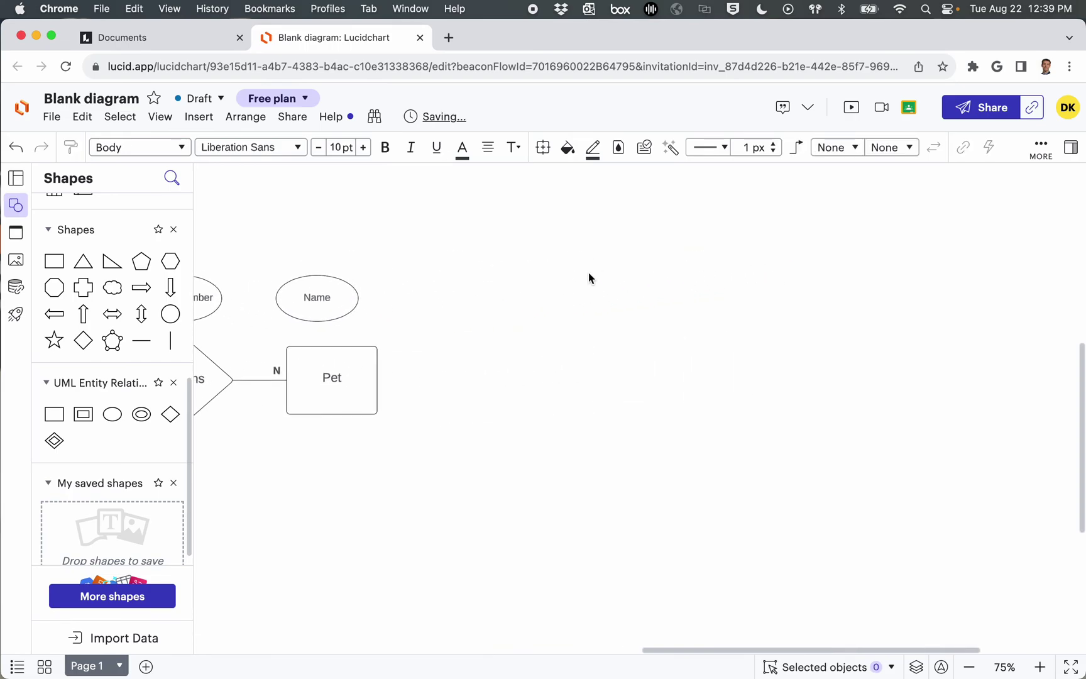
pyautogui.moveTo(349, 300); pyautogui.dragTo(443, 305)
pyautogui.doubleClick(428, 304)
pyautogui.write('Birtthdate')
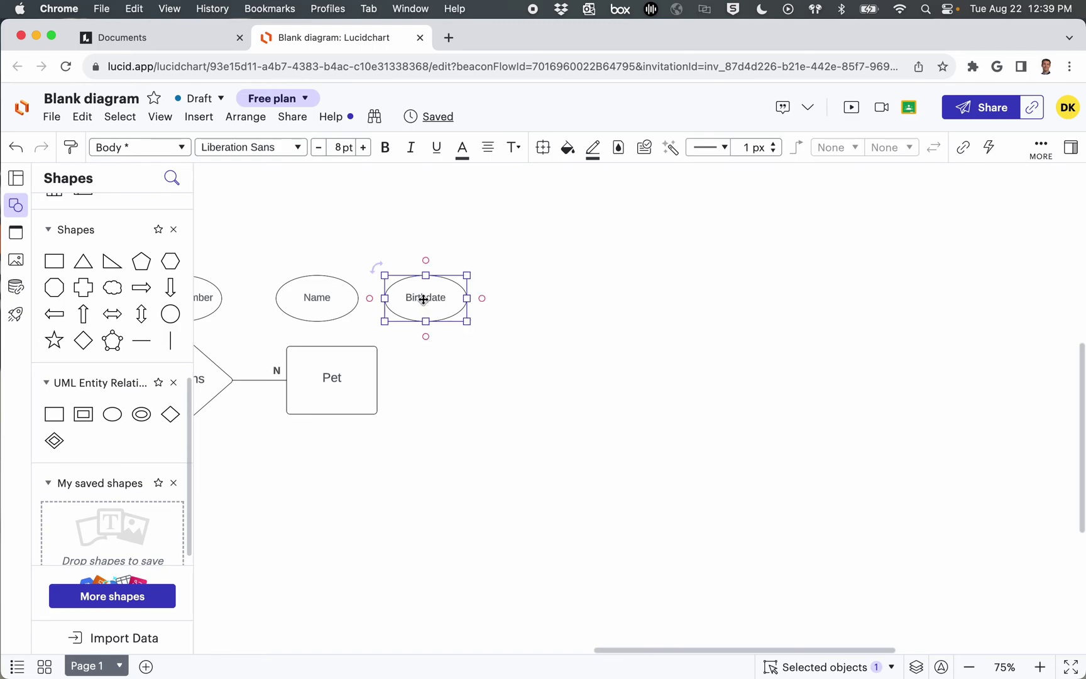
pyautogui.moveTo(429, 300); pyautogui.dragTo(539, 300)
pyautogui.doubleClick(539, 298)
pyautogui.write('Brea')
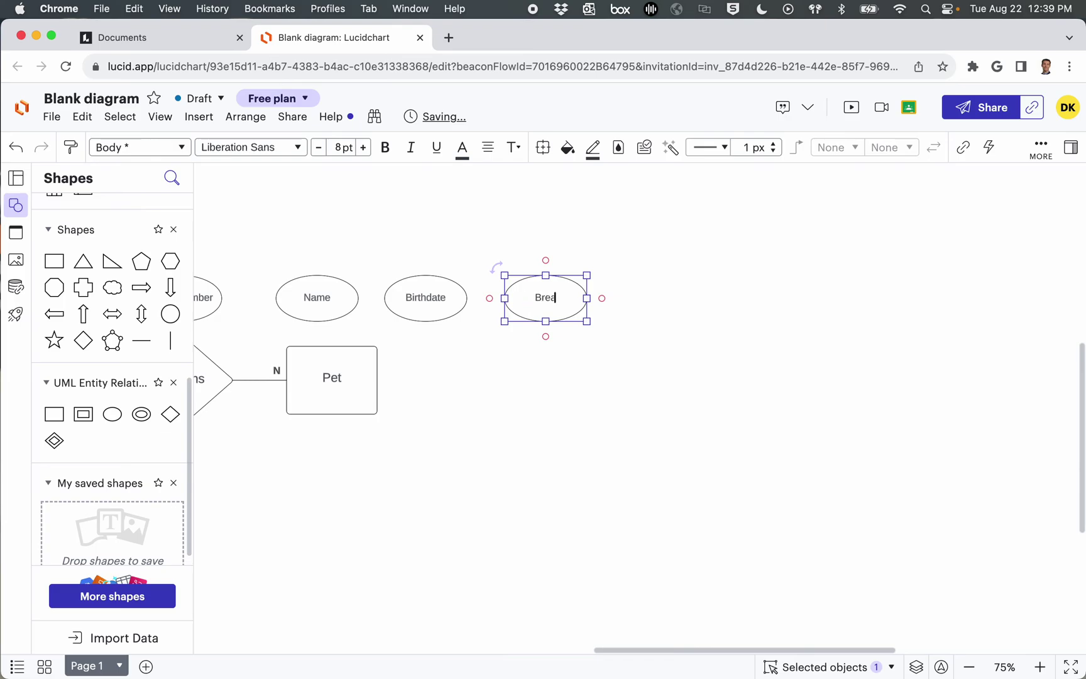
pyautogui.press('BackSpace')
pyautogui.write('ed')
pyautogui.click(507, 397)
# Connect Pet's Name, Birthdate and Breed ellipses to the top of Pet
pyautogui.hscroll(-5, 508, 397)
pyautogui.hscroll(-3, 507, 397)
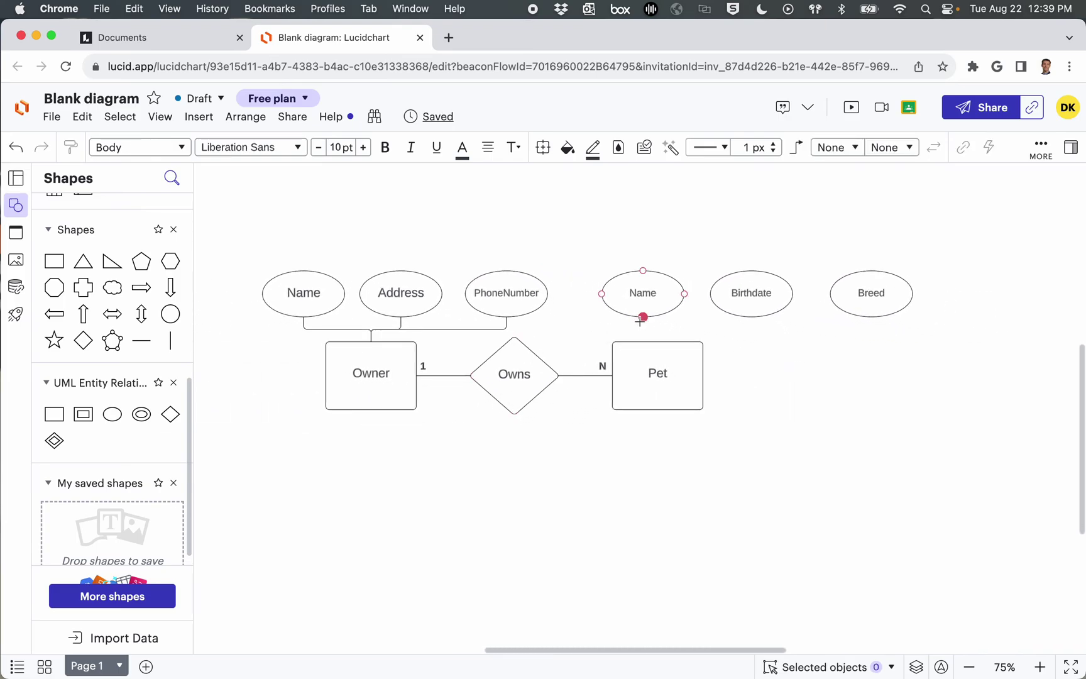
pyautogui.moveTo(643, 317)
pyautogui.mouseDown()
pyautogui.moveTo(643, 342)
pyautogui.moveTo(656, 341)
pyautogui.mouseUp()
pyautogui.moveTo(752, 316); pyautogui.dragTo(654, 340)
pyautogui.click(854, 315)
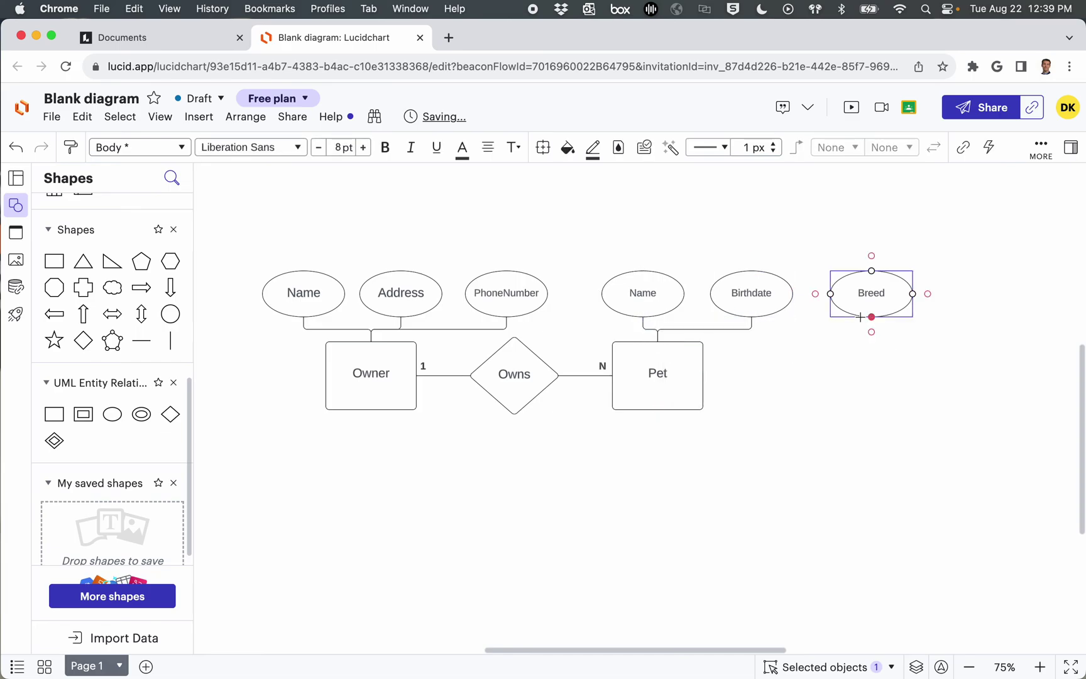
pyautogui.moveTo(851, 317)
pyautogui.mouseDown()
pyautogui.moveTo(698, 323)
pyautogui.moveTo(657, 341)
pyautogui.mouseUp()
pyautogui.click(786, 430)
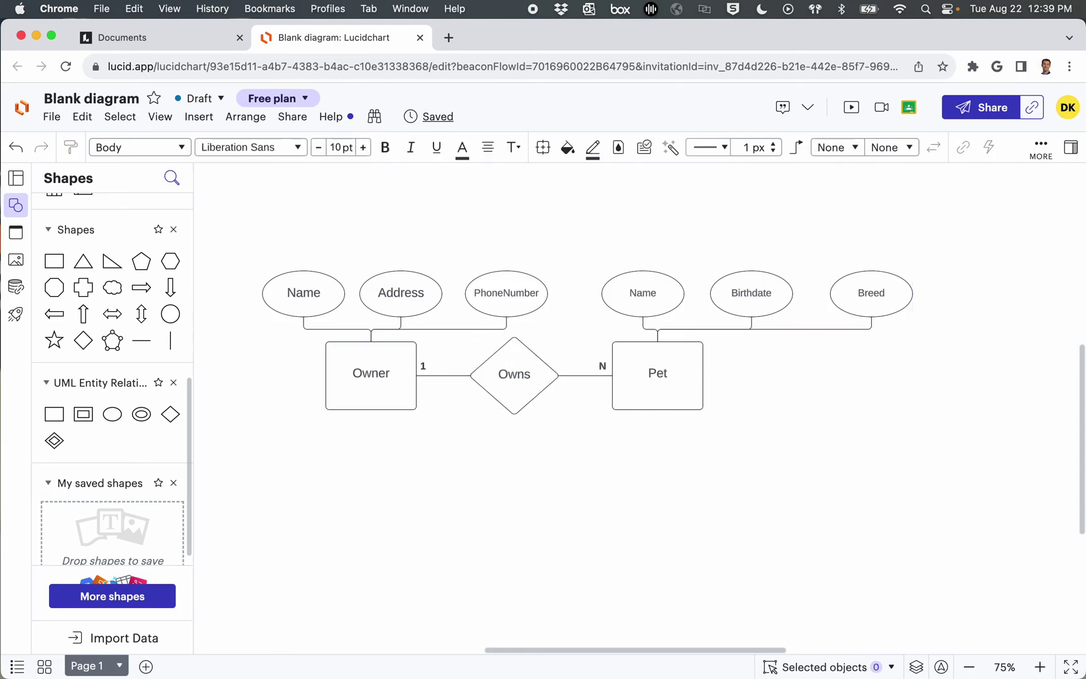
pyautogui.moveTo(0, 113); pyautogui.dragTo(0, 39)
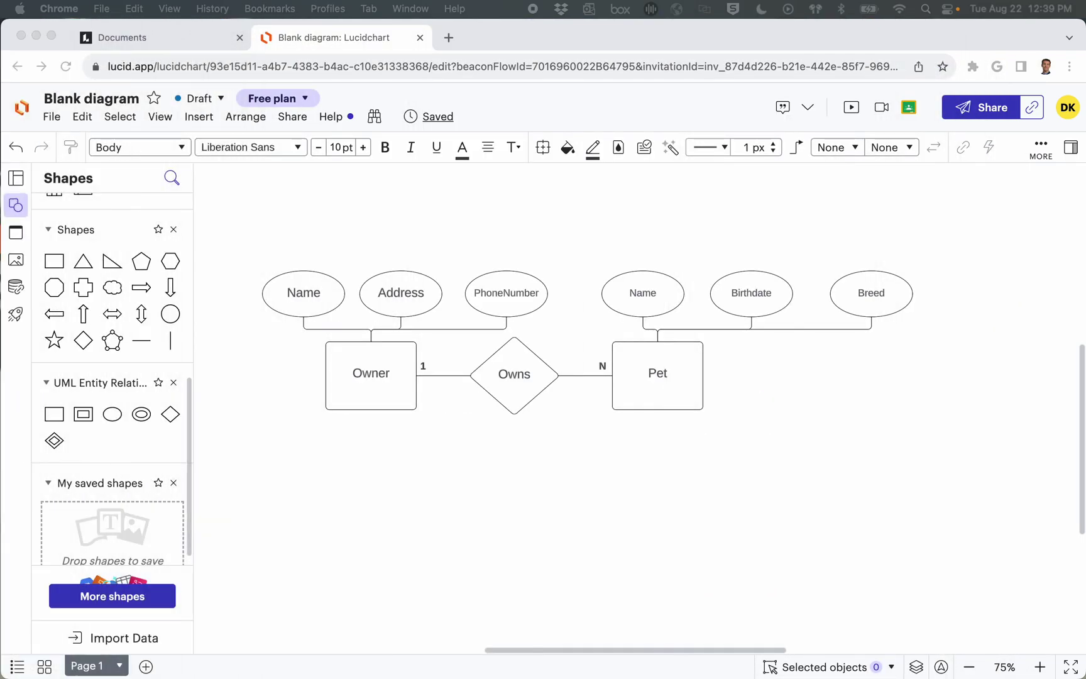